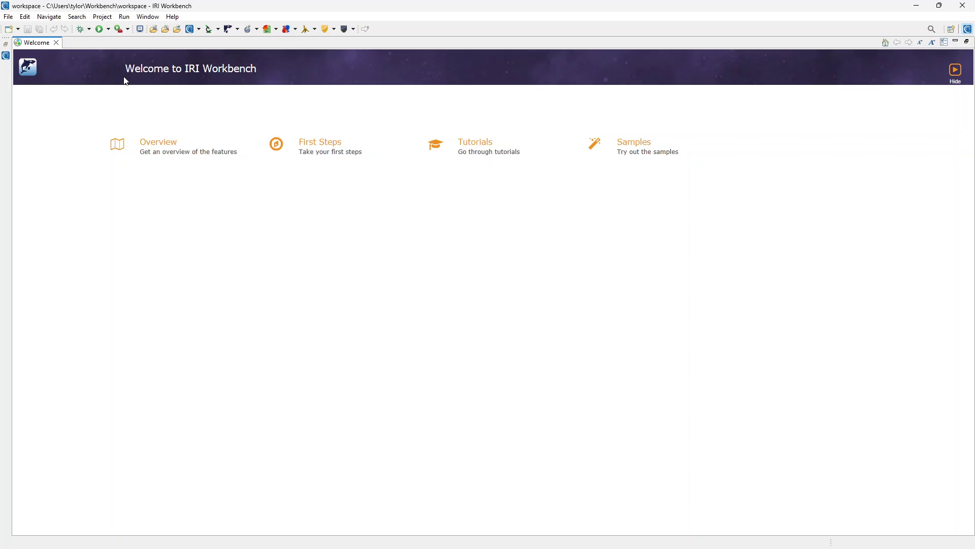
Step: Close the Welcome page, then open and dismiss the Help menu without choosing anything
left_click(56, 43)
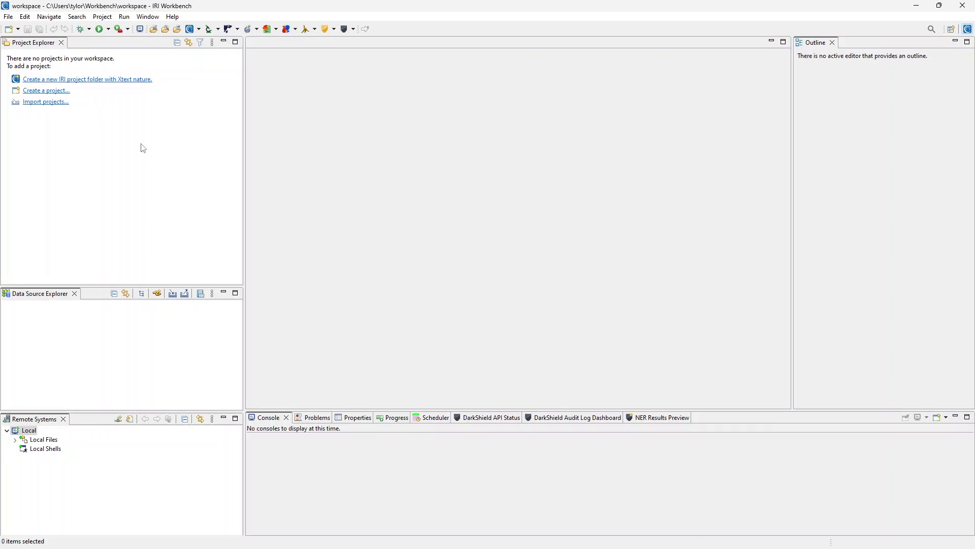
left_click(173, 17)
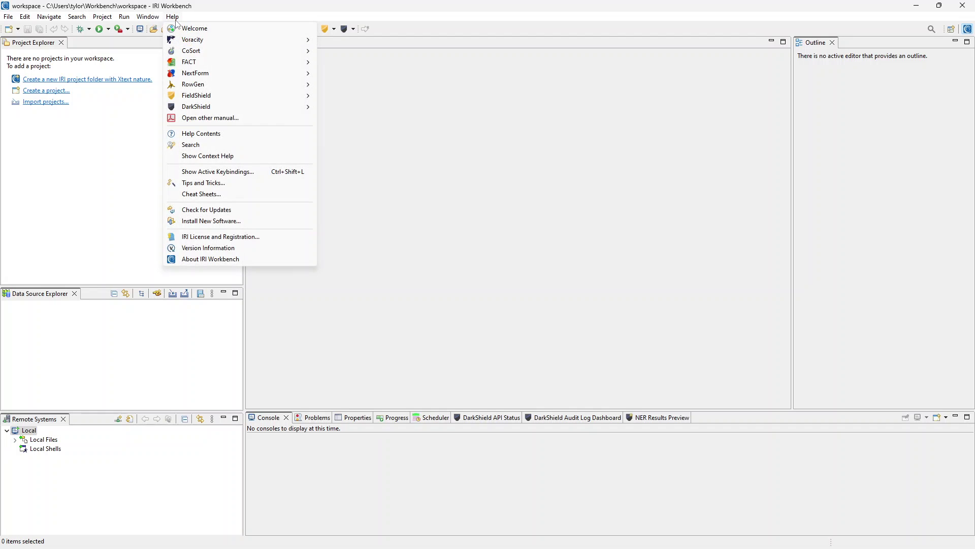
left_click(173, 16)
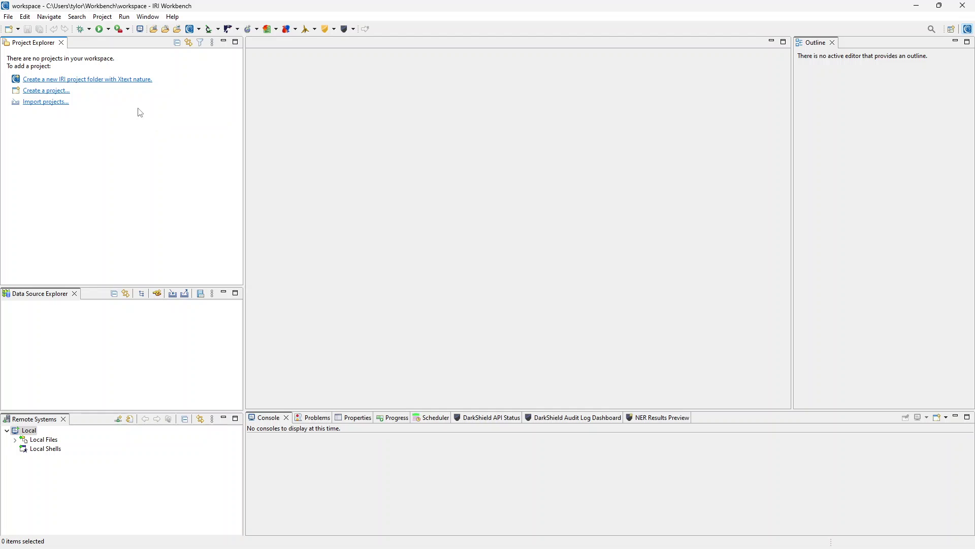
Step: Create a new IRI Project named 'tester'
left_click(8, 17)
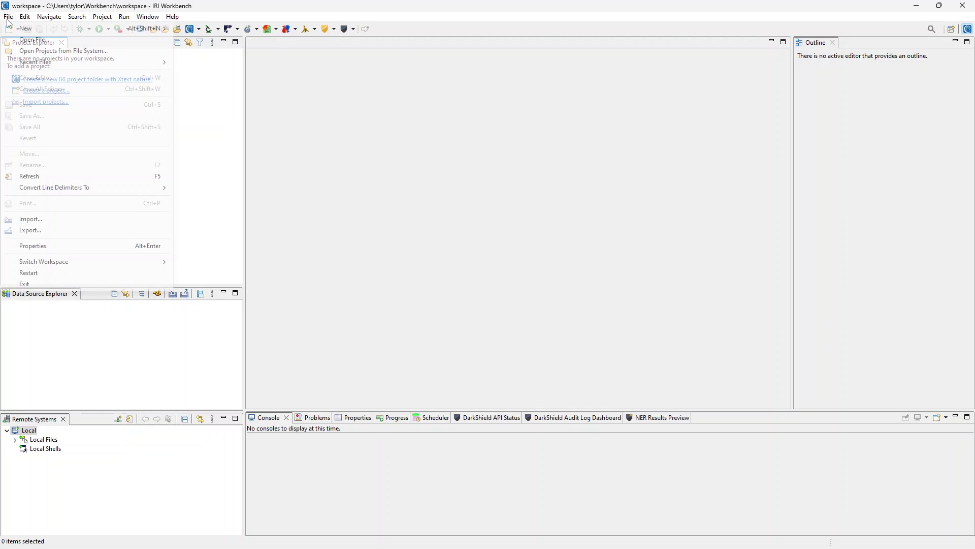
mouse_move(147, 30)
left_click(203, 28)
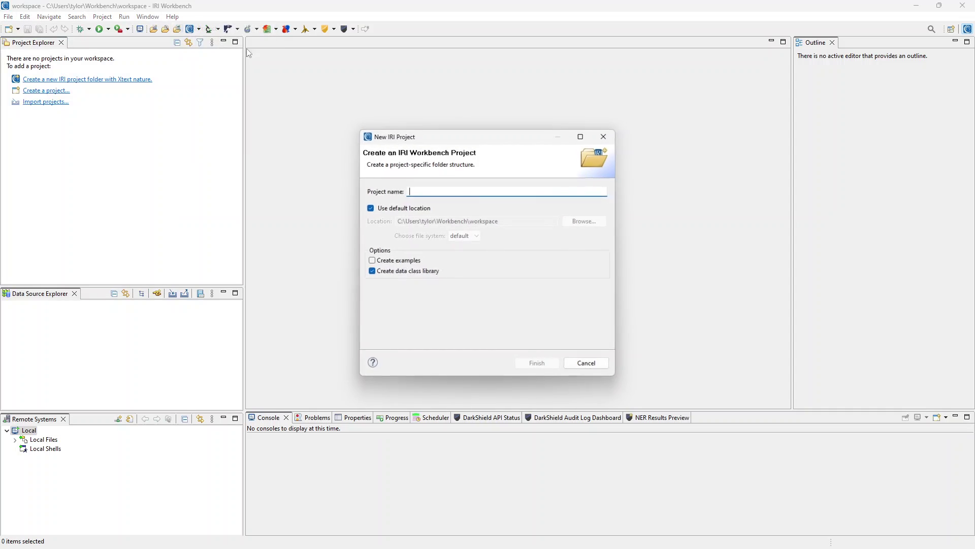
type("tester")
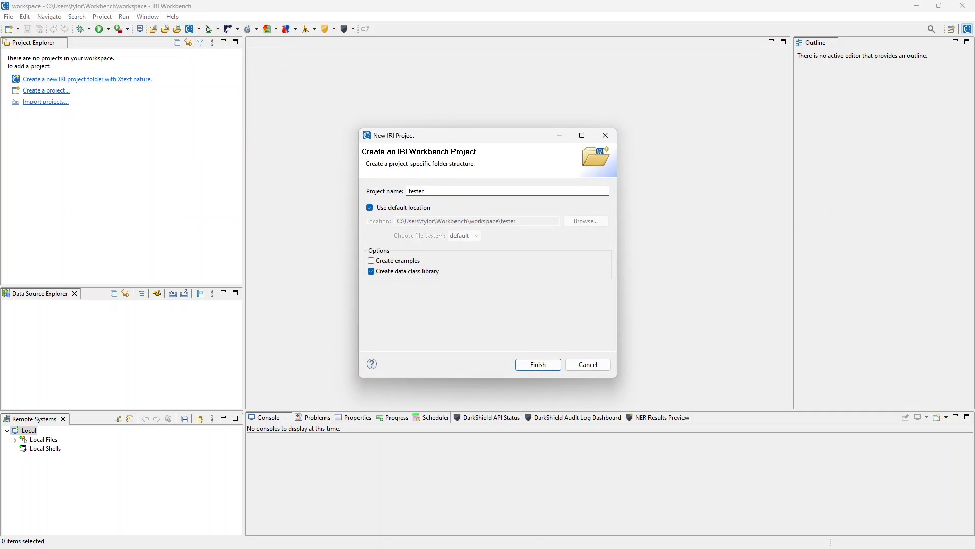
left_click(543, 364)
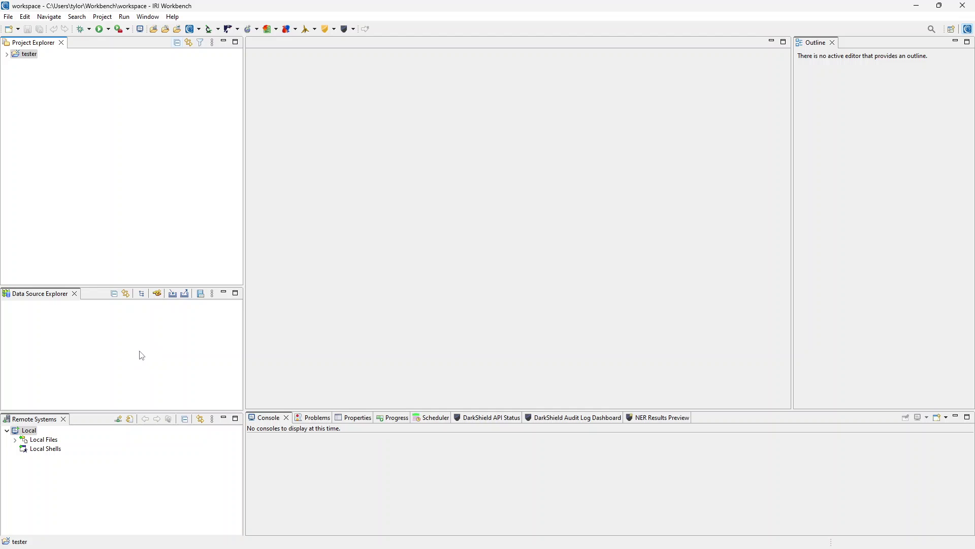
Step: Close the Data Source Explorer view and reopen it via Window > Show View
left_click(75, 294)
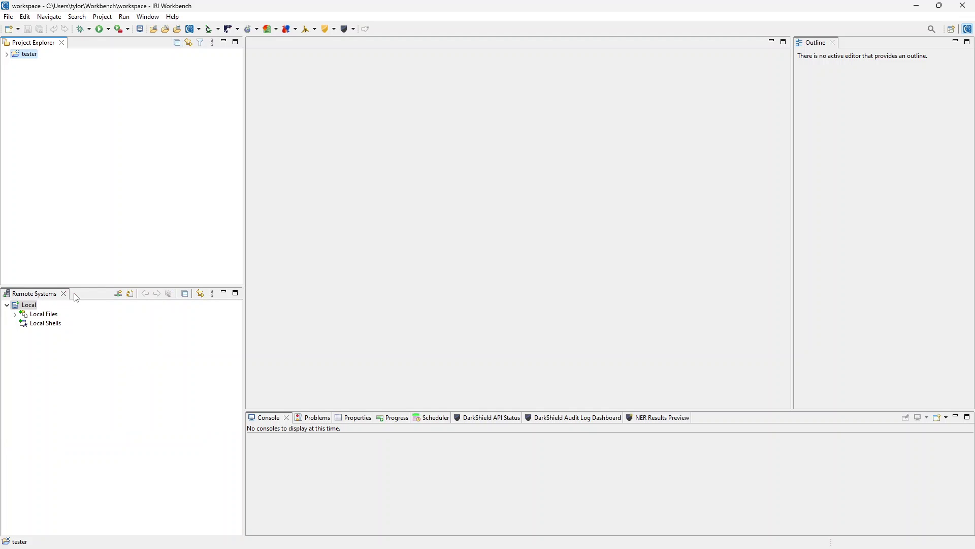
left_click(149, 17)
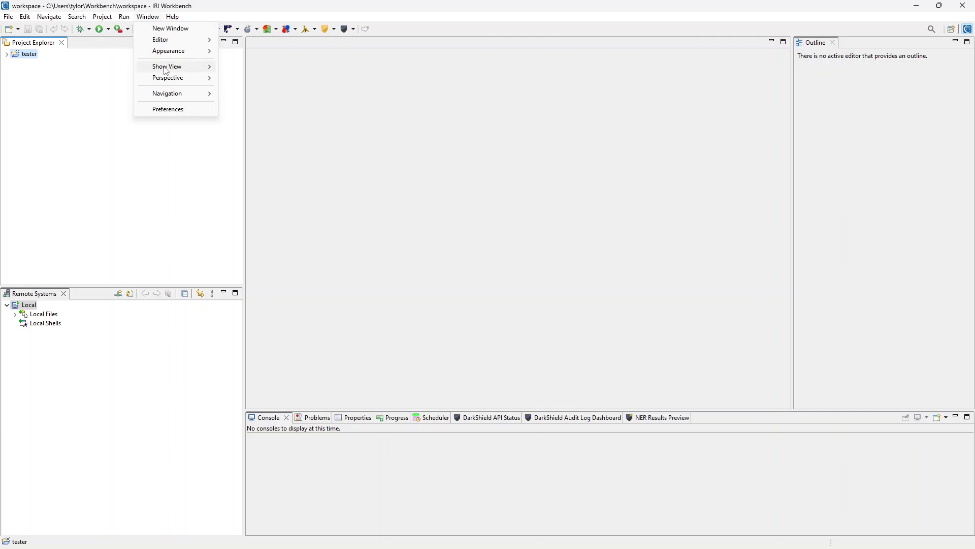
mouse_move(168, 68)
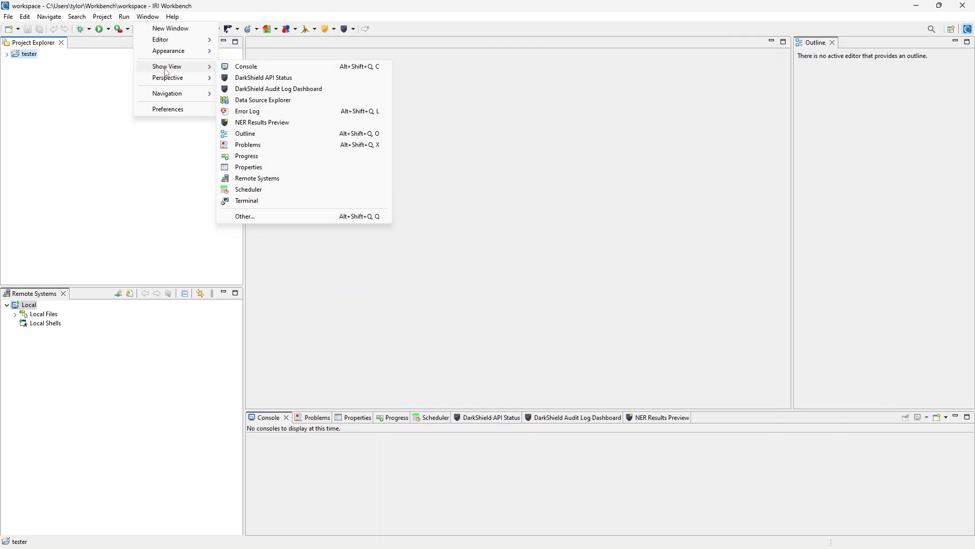
left_click(283, 102)
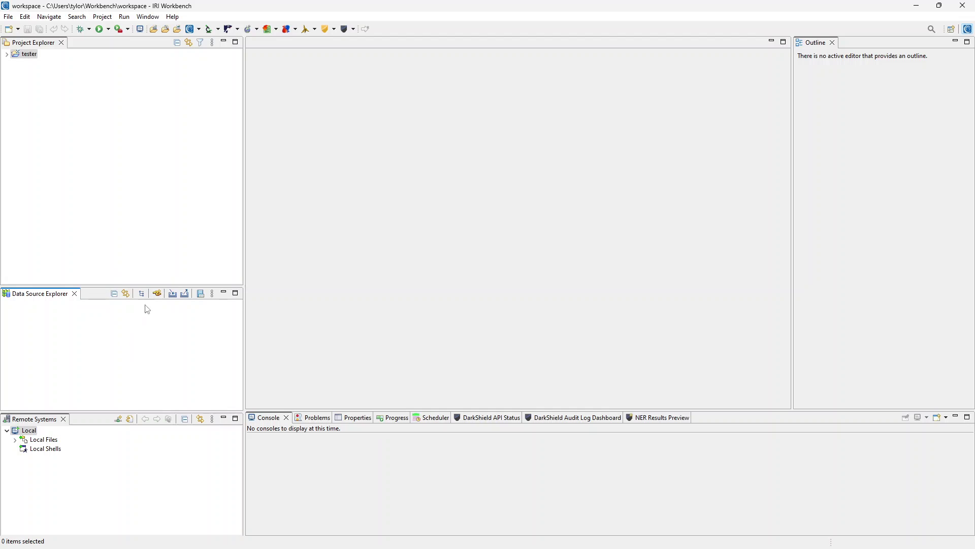
Step: Start an Oracle connection profile in Data Source Explorer and launch New Driver Definition
left_click(157, 294)
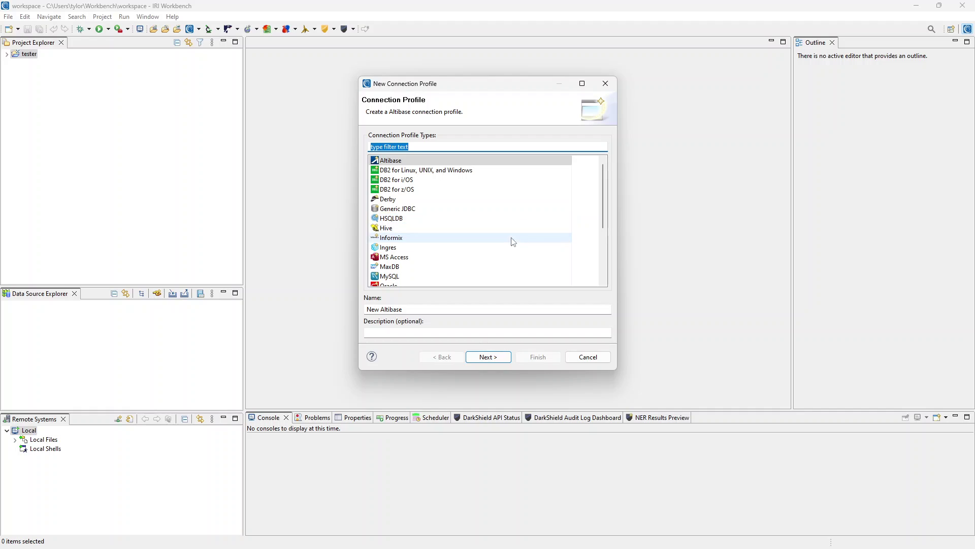
scroll(509, 222, "down", 3)
left_click(399, 199)
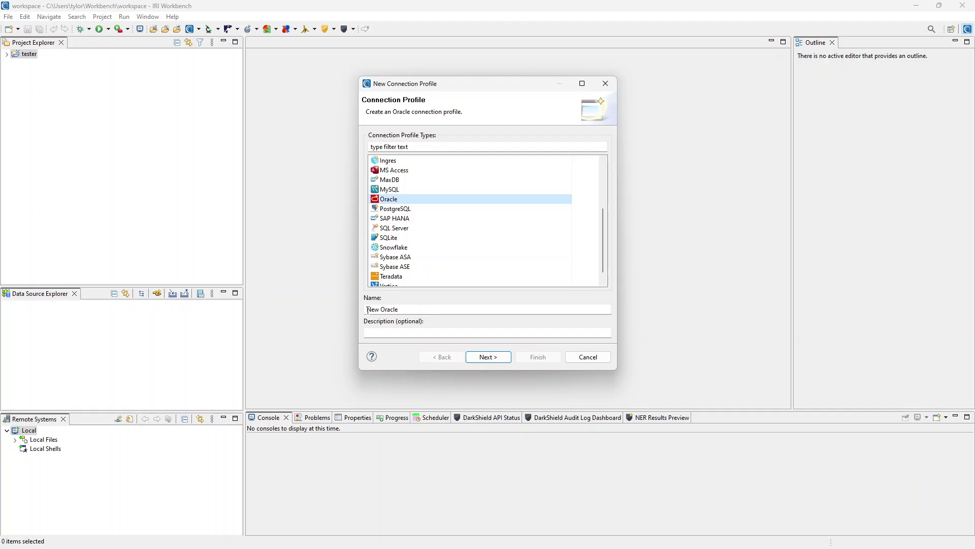
left_click(497, 363)
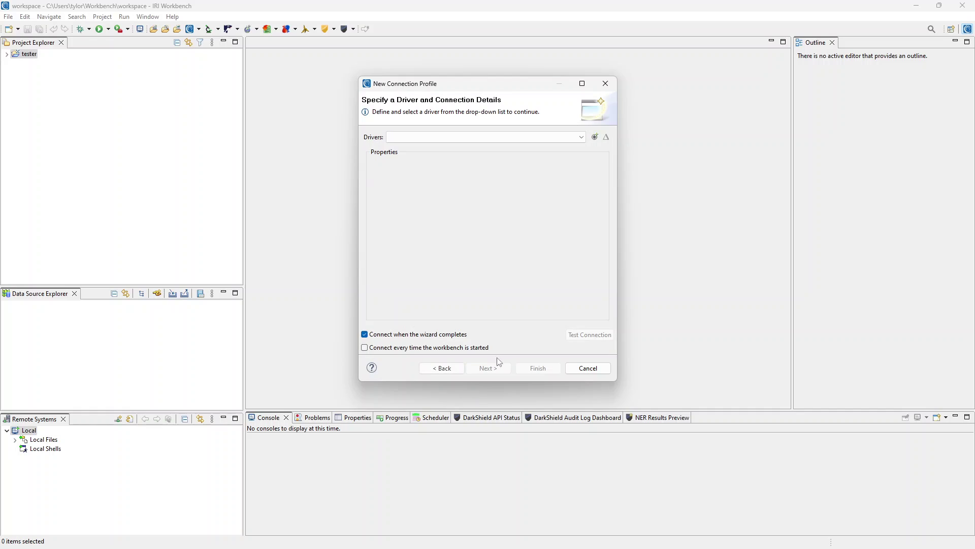
left_click(596, 137)
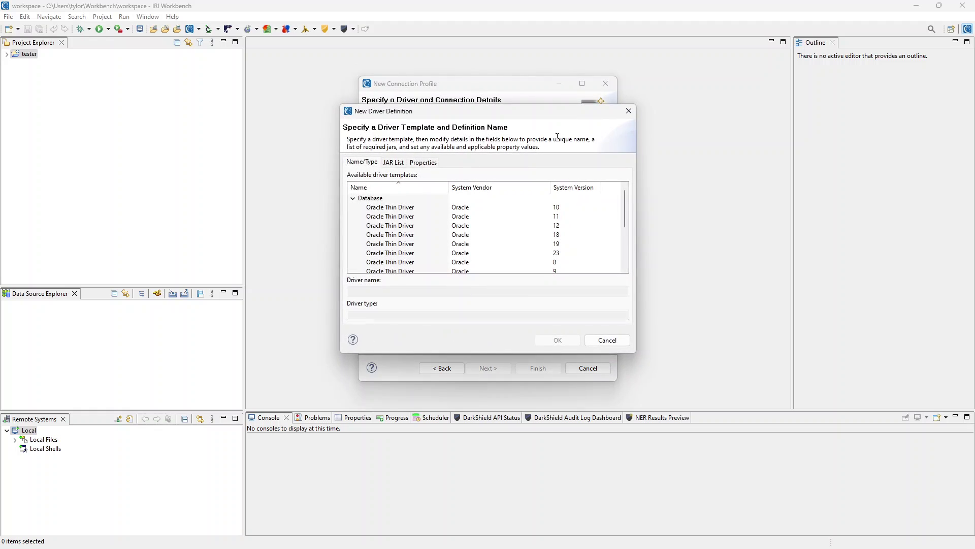
Step: Choose the Oracle Thin Driver 11 template and clear the missing ojdbc14.jar from its JAR list
left_click(395, 218)
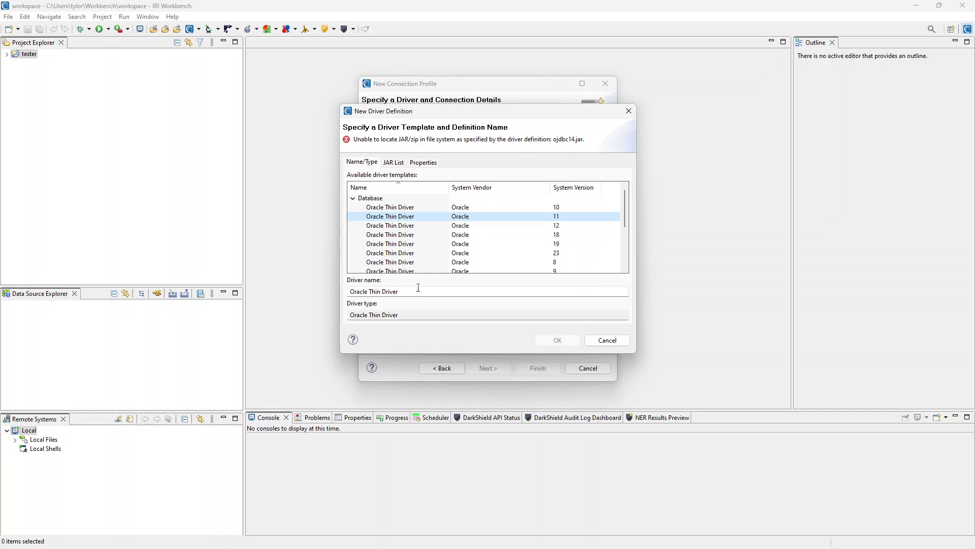
left_click(394, 163)
left_click(400, 191)
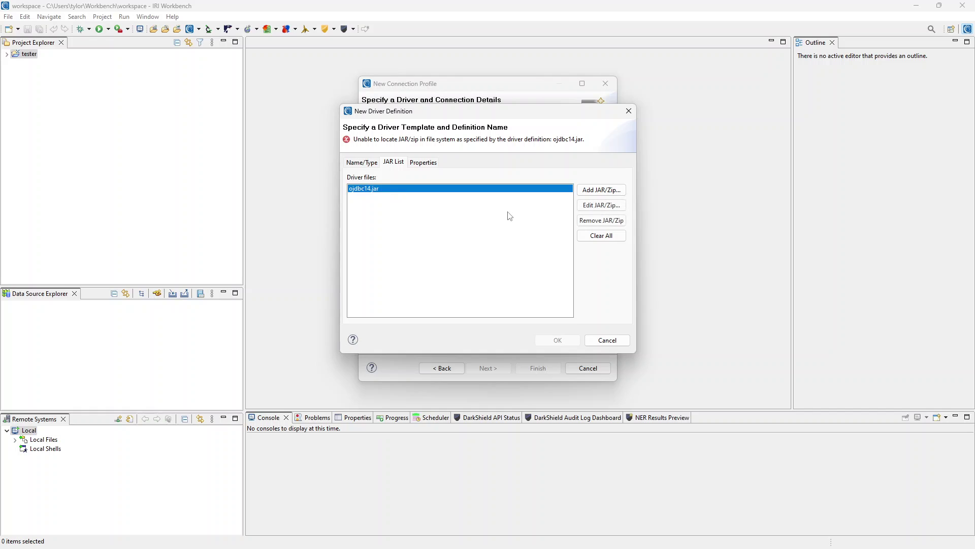
left_click(601, 235)
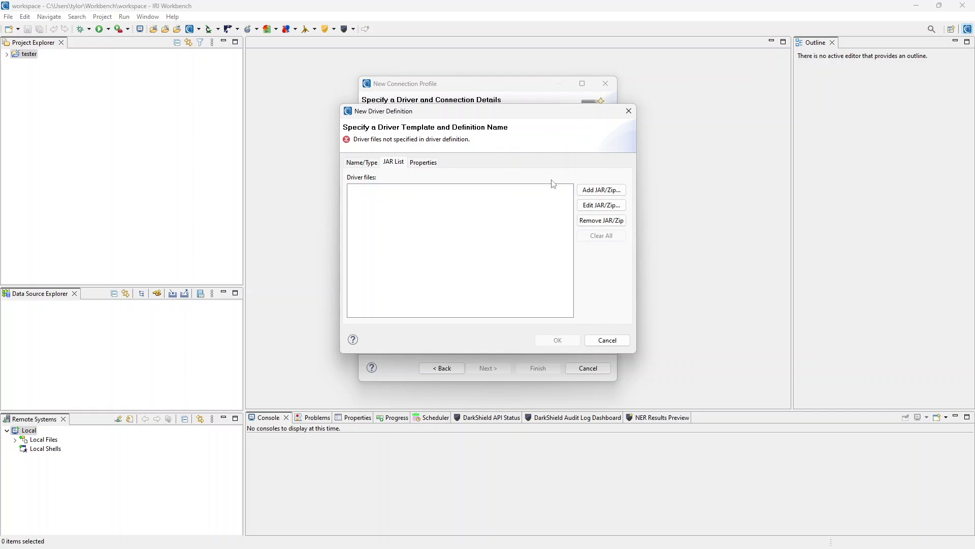
Step: Add ojdbc11.jar from C:\Program Files\Oracle_JDBC as the driver file
left_click(608, 191)
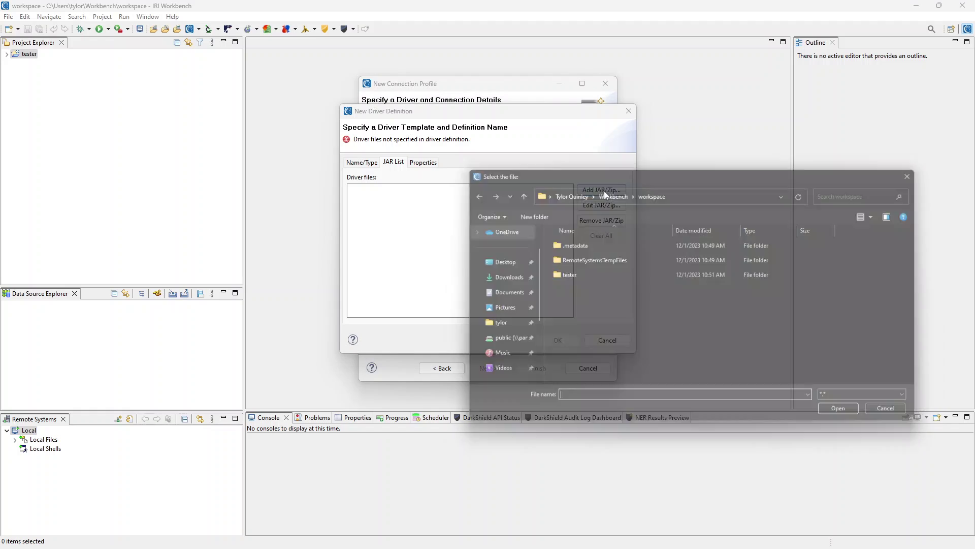
scroll(493, 335, "down", 4)
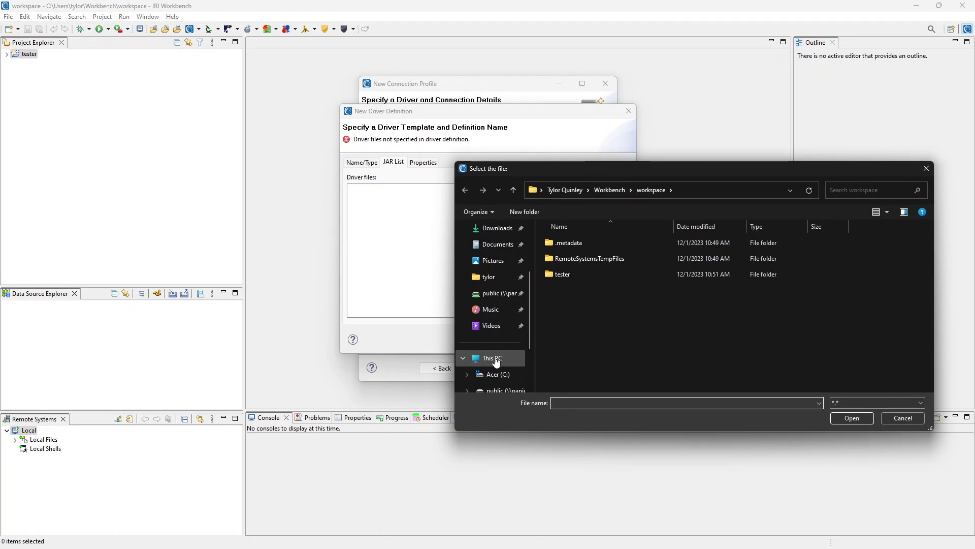
left_click(495, 326)
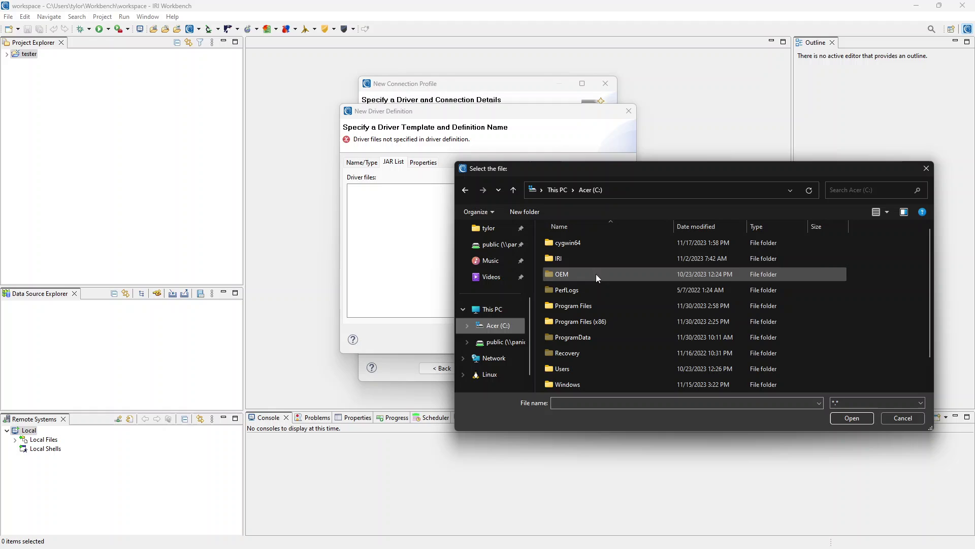
double_click(603, 305)
scroll(659, 281, "down", 3)
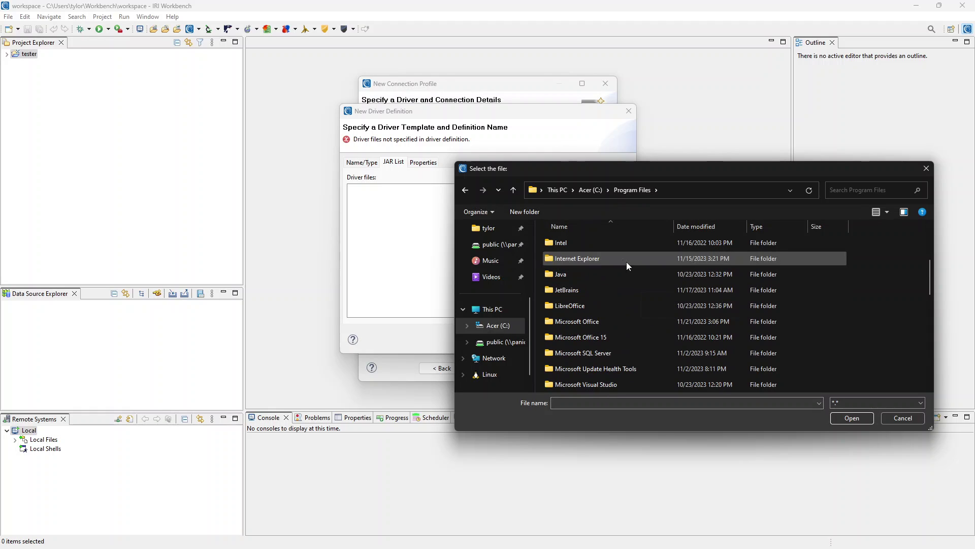
scroll(624, 261, "down", 3)
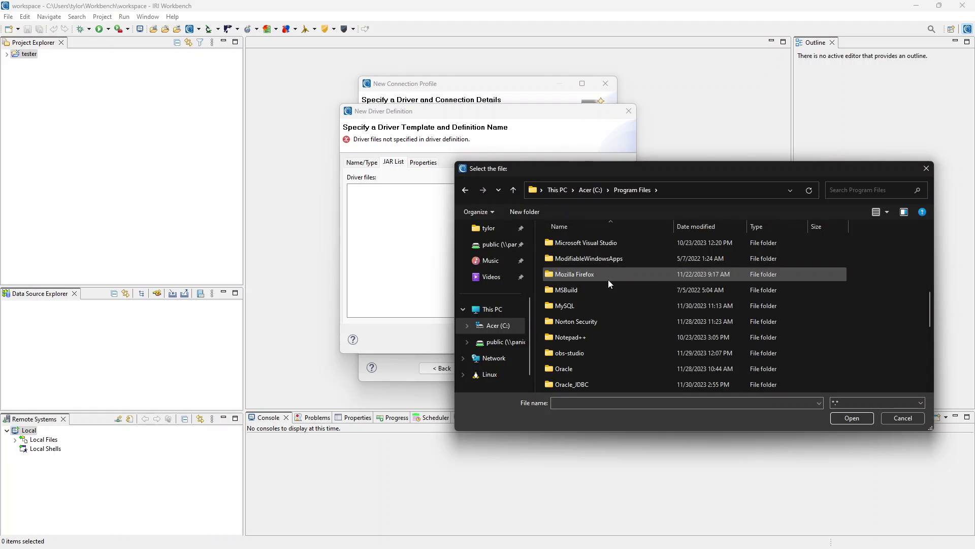
scroll(608, 279, "down", 2)
double_click(602, 291)
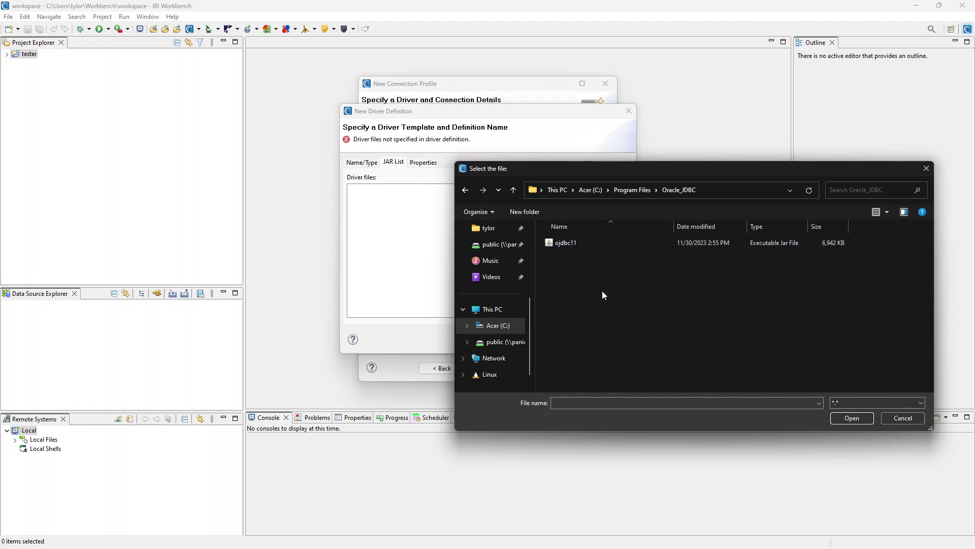
left_click(599, 245)
left_click(848, 416)
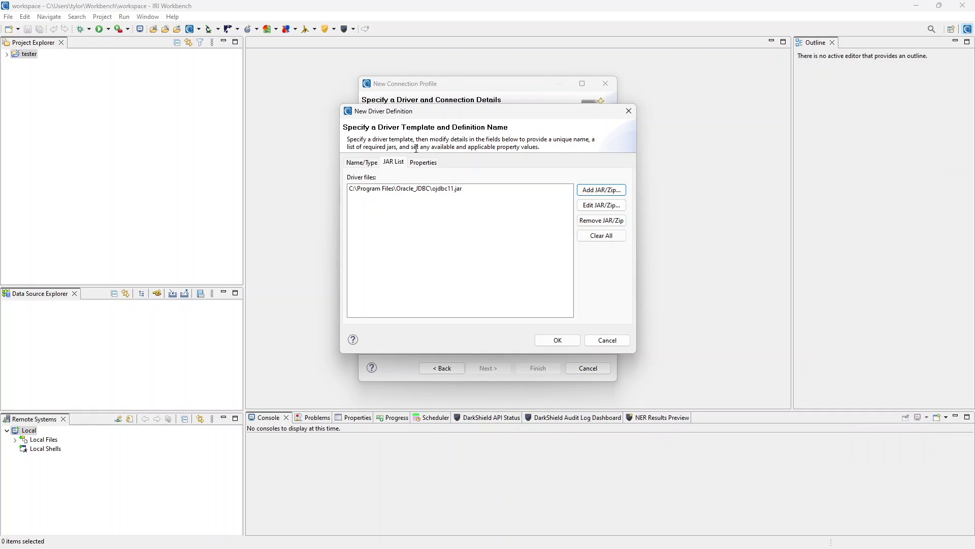
Step: In the driver Properties, set Database Name to XE and confirm the User ID
left_click(431, 165)
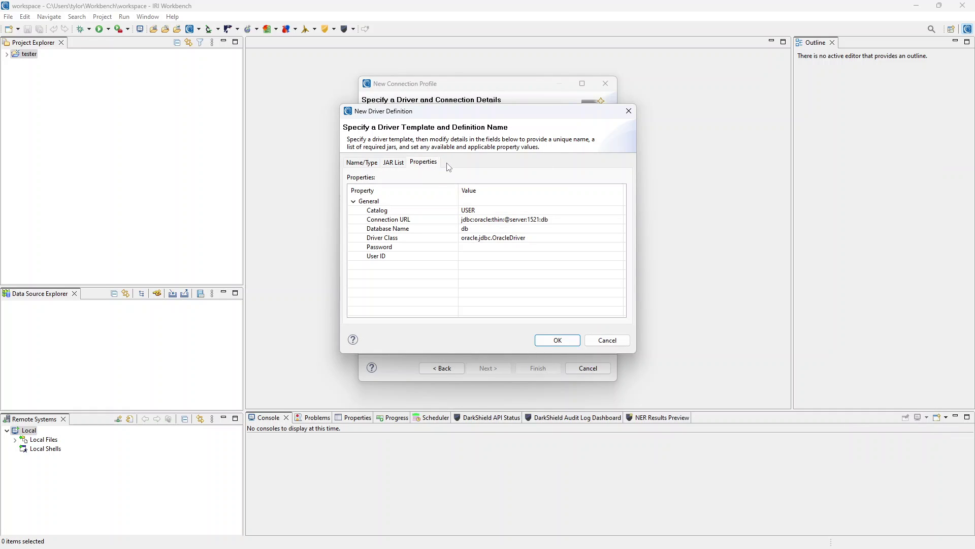
left_click(393, 230)
left_click(479, 232)
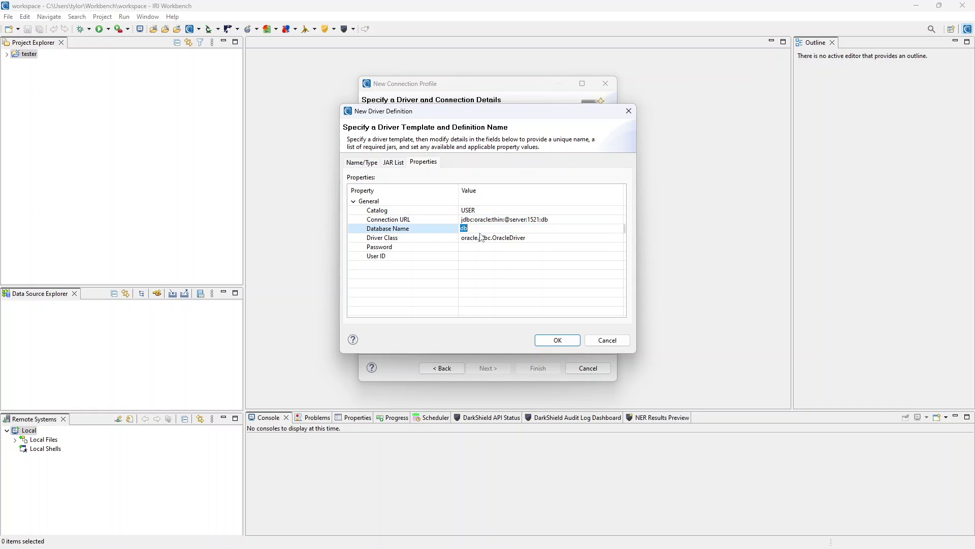
type("XE")
left_click(475, 257)
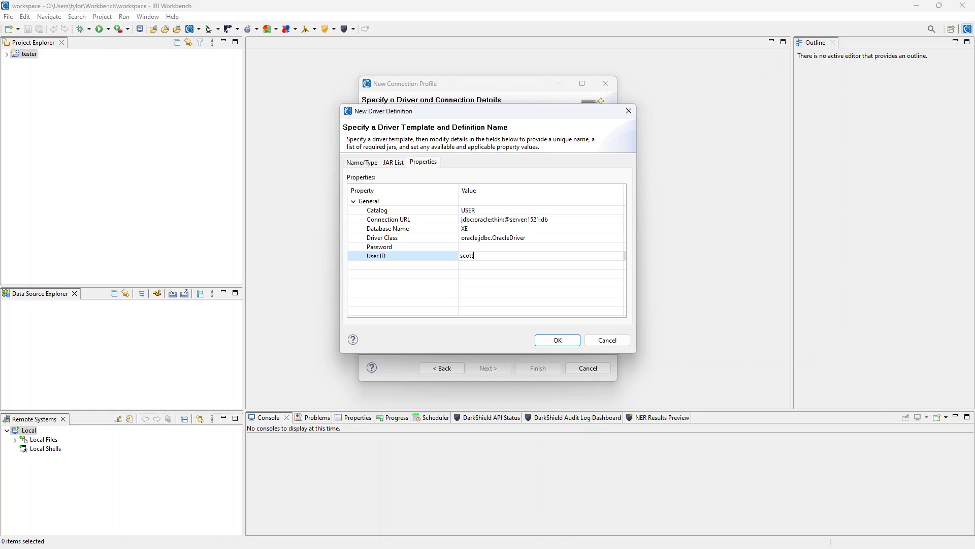
key("Up")
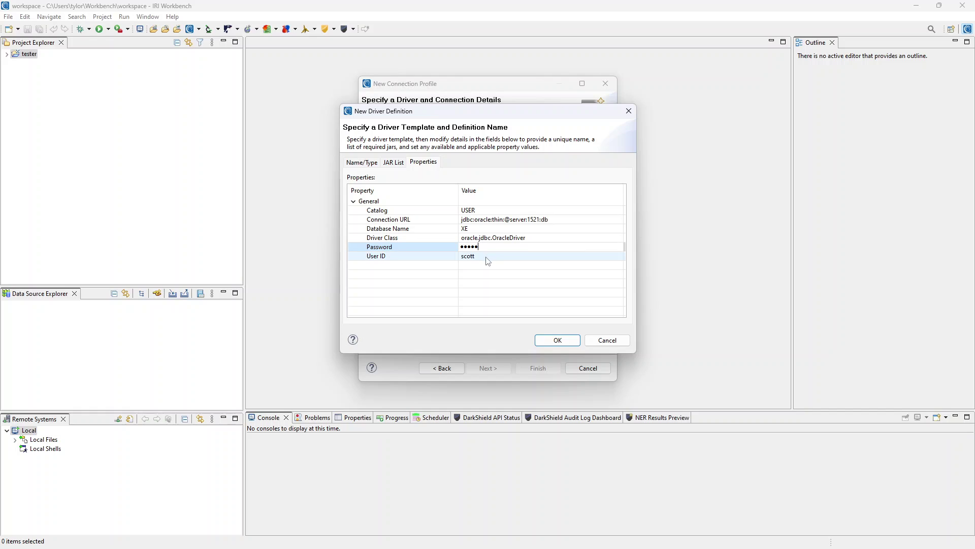
Step: Replace 'server' with meteor in the Connection URL and save the driver definition
left_click(498, 222)
left_click(562, 219)
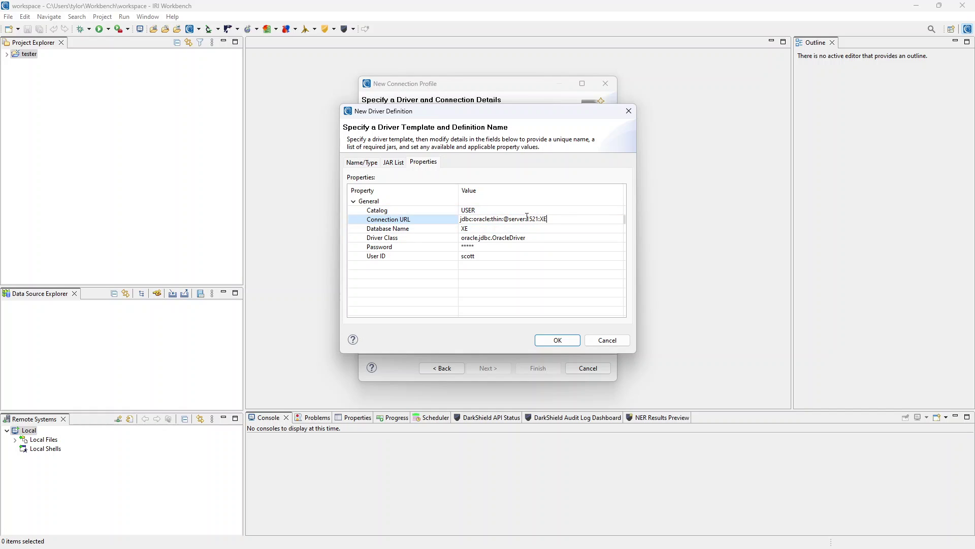
left_click_drag(510, 218, 519, 218)
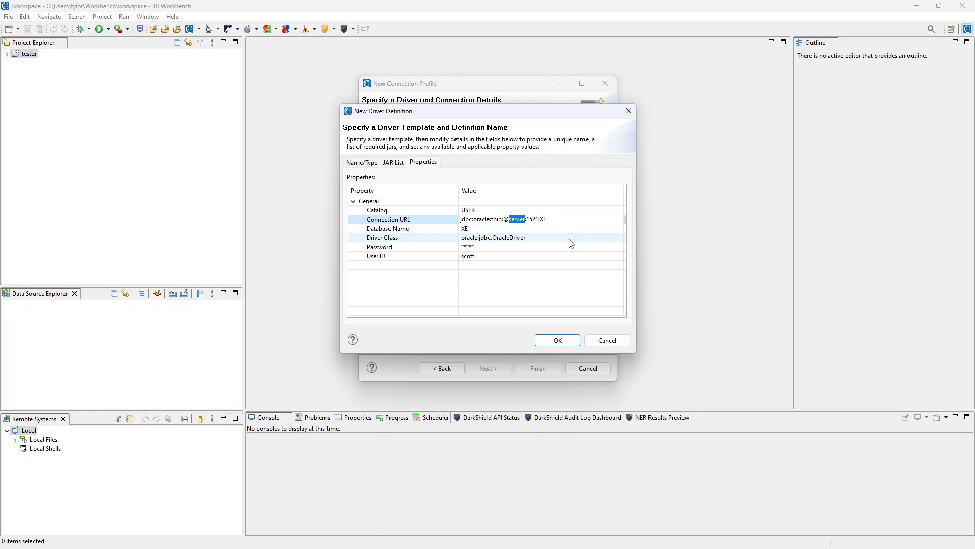
type("meteor")
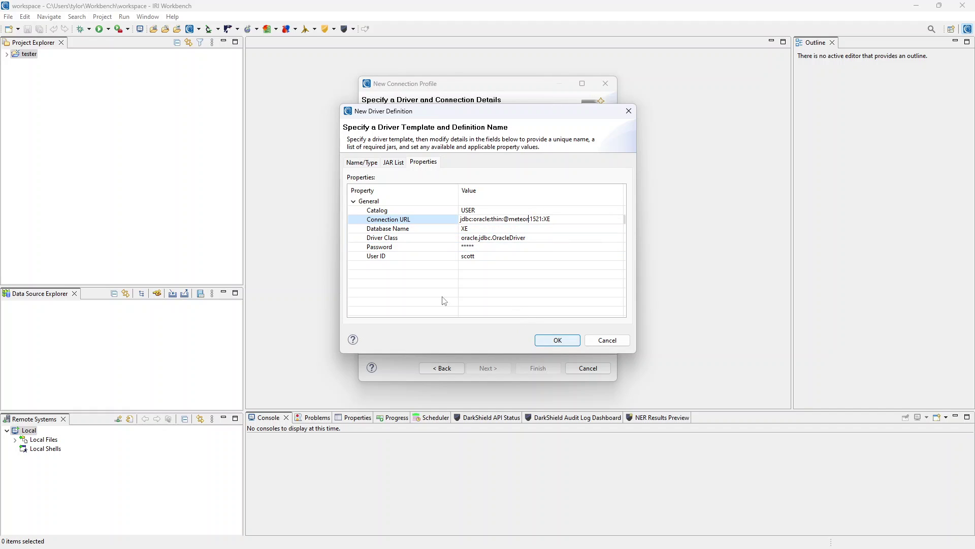
left_click(556, 340)
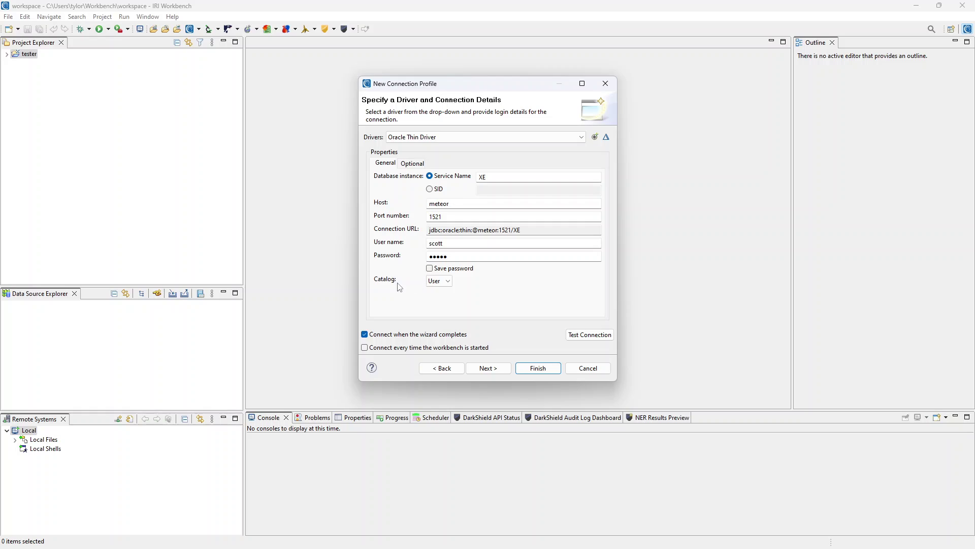
Step: Enable Save password and confirm the connection to meteor pings successfully
left_click(432, 269)
left_click(590, 335)
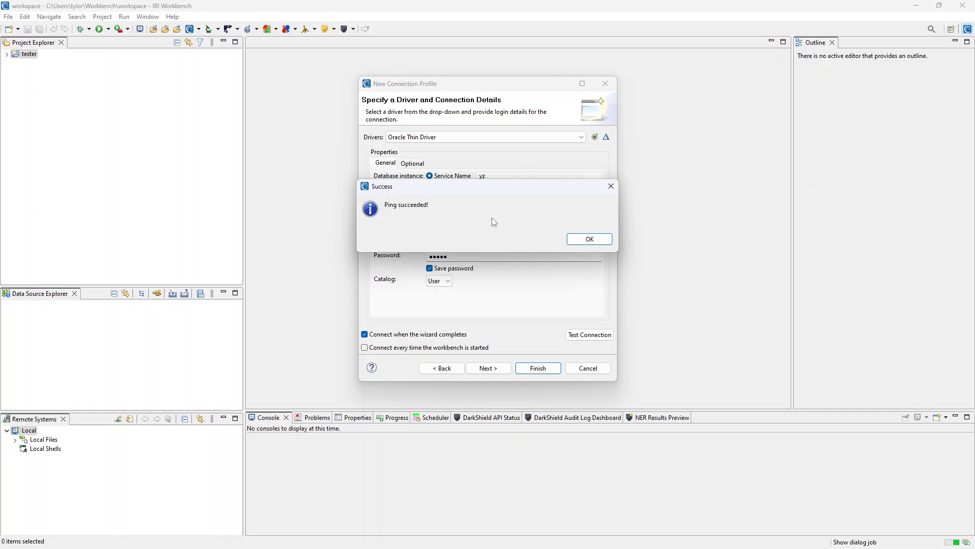
left_click(585, 242)
Step: Change the host to meteo and show the failed ping's unknown-host error details
left_click(456, 204)
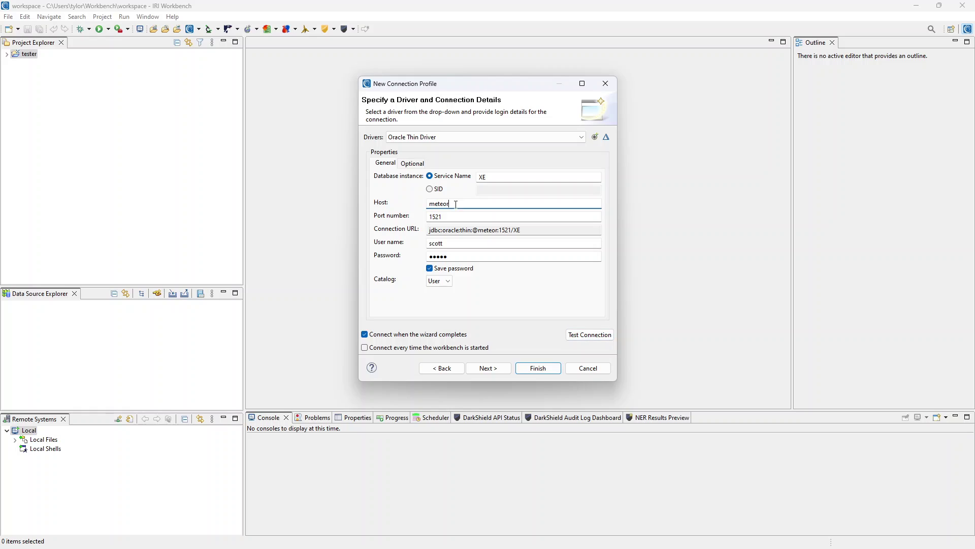
key("BackSpace")
left_click(598, 334)
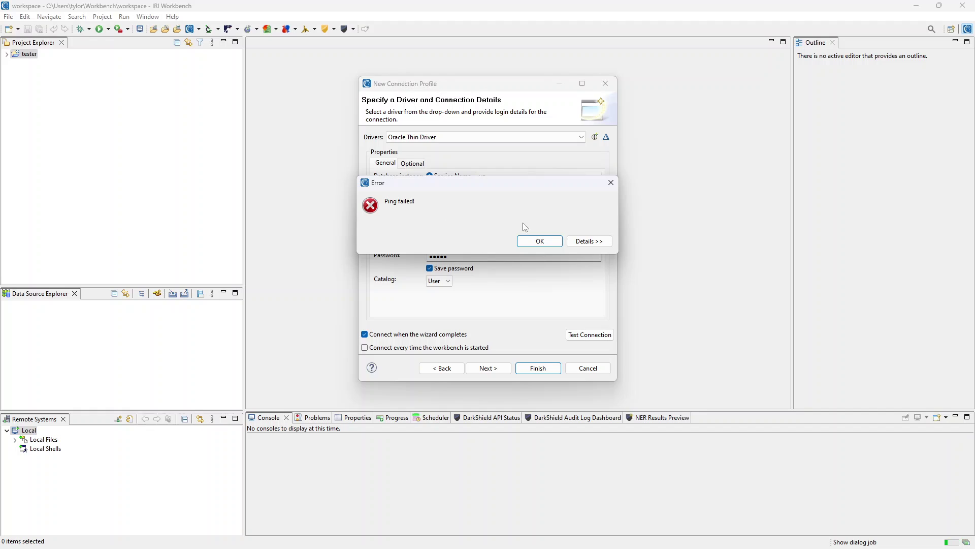
left_click(598, 244)
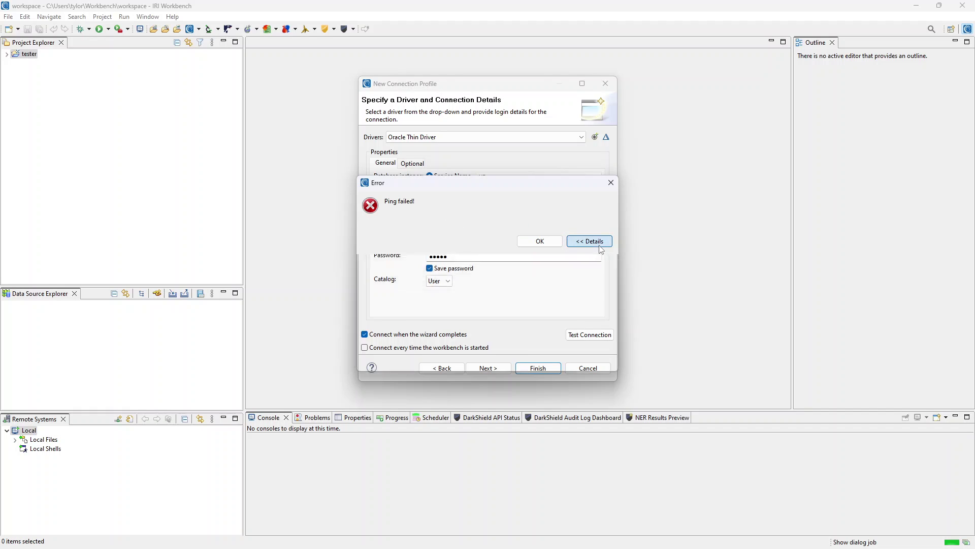
left_click_drag(453, 360, 489, 358)
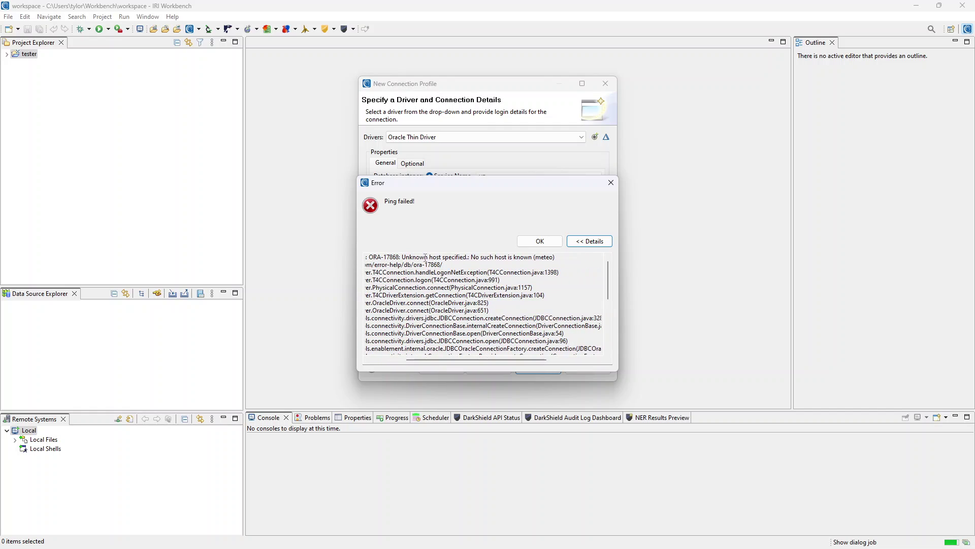
left_click_drag(426, 257, 474, 260)
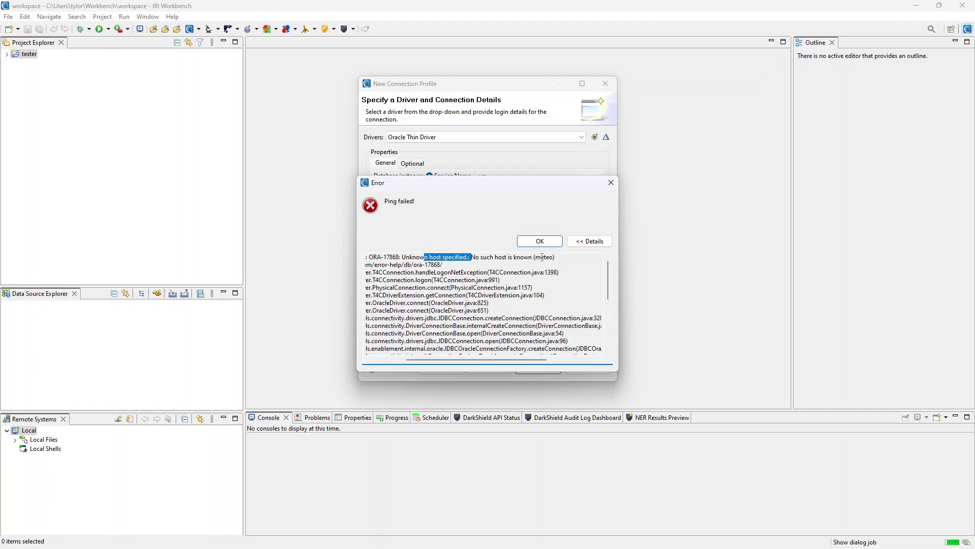
left_click(526, 259)
left_click(540, 241)
Step: Restore host meteor and retest the connection successfully
left_click(469, 203)
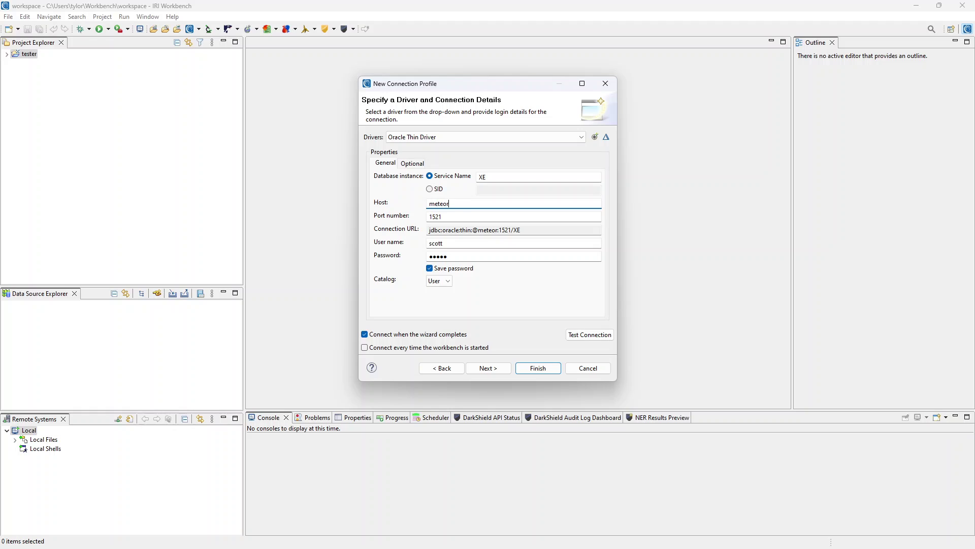
left_click(590, 334)
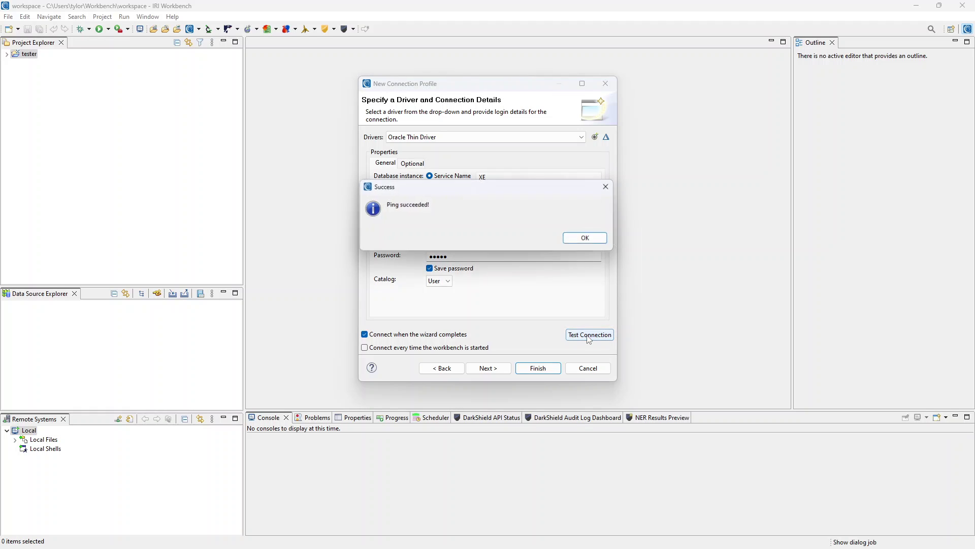
left_click(573, 240)
Step: Finish the New Oracle connection profile wizard, then open the Help menu
left_click(538, 369)
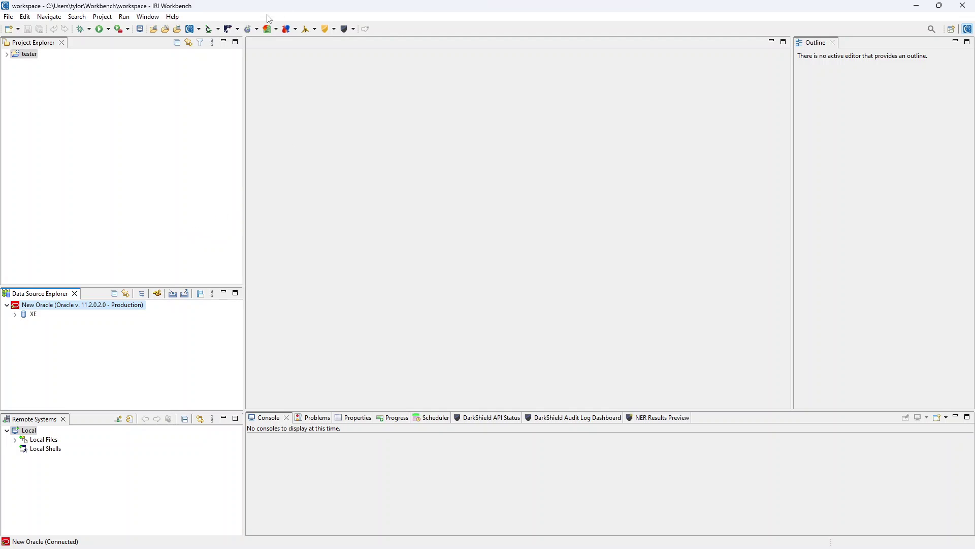
left_click(173, 17)
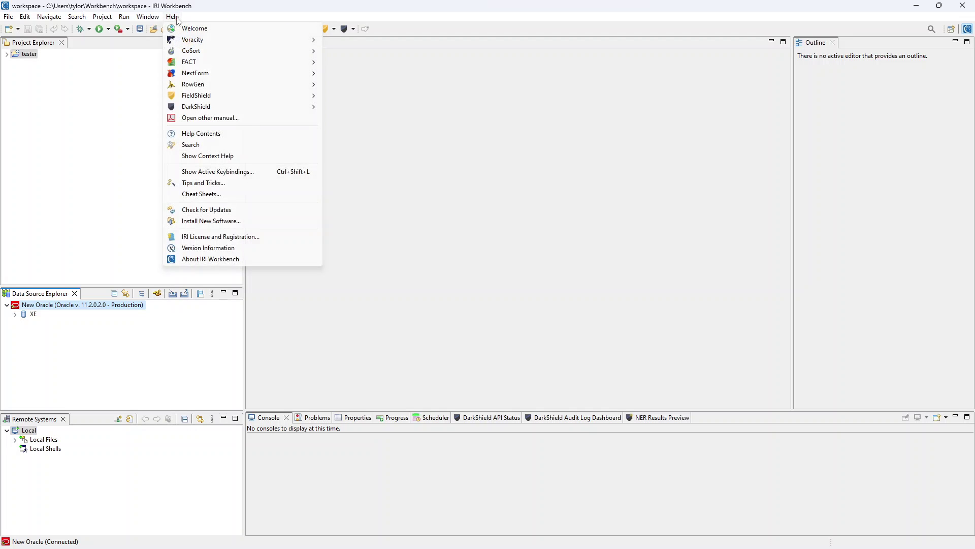
Step: Check Version Information to confirm CoSort's 64-bit architecture
left_click(244, 248)
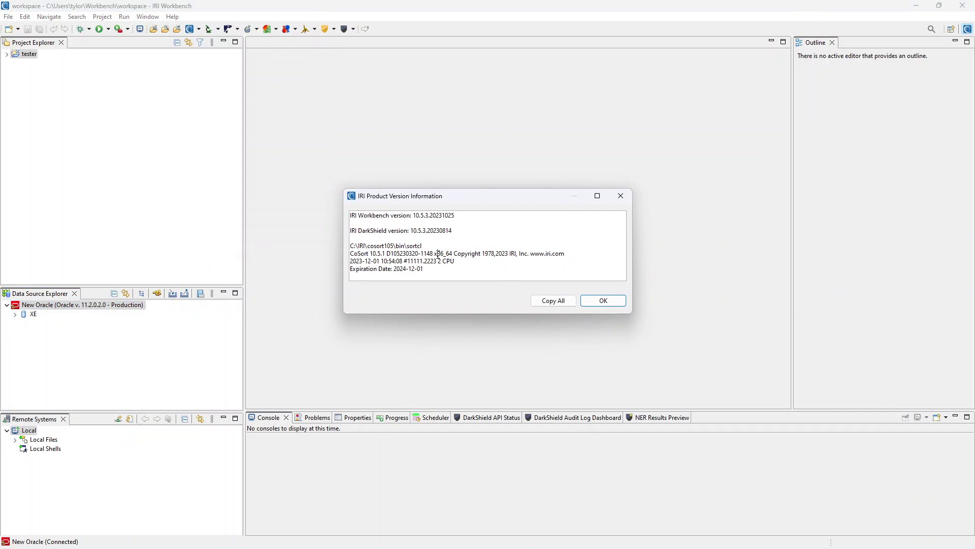
left_click_drag(438, 254, 455, 252)
left_click(603, 300)
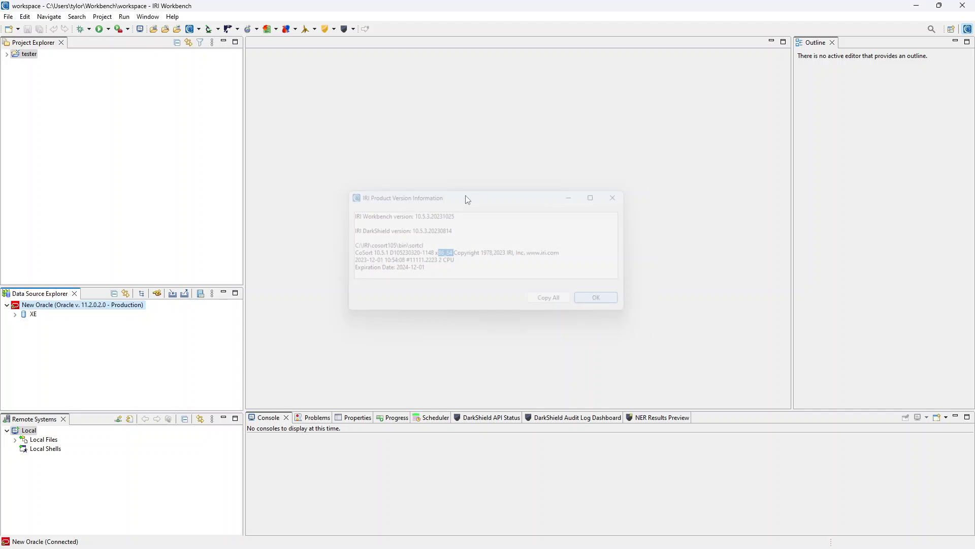
Step: Set Database Connection default bit version to 64, refresh DSNs, and apply preferences
left_click(200, 30)
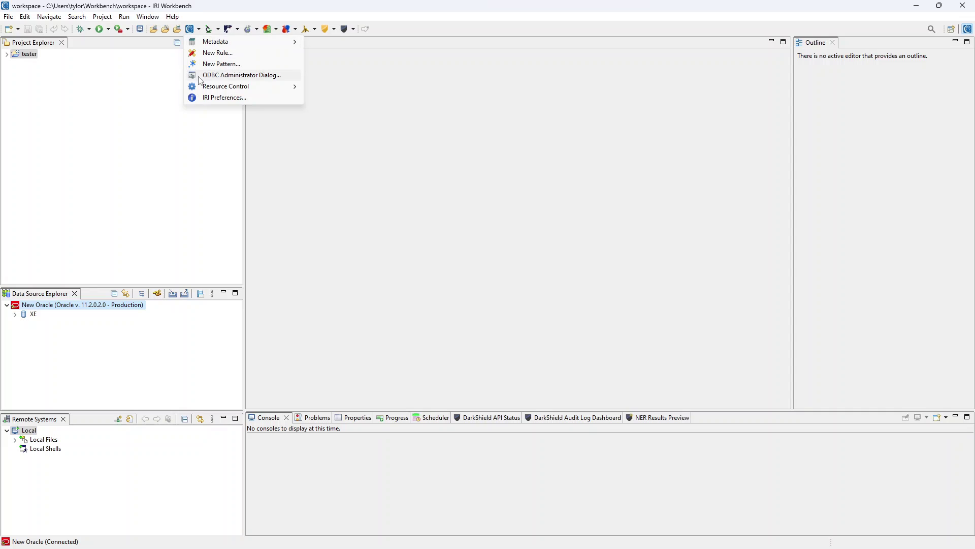
left_click(224, 98)
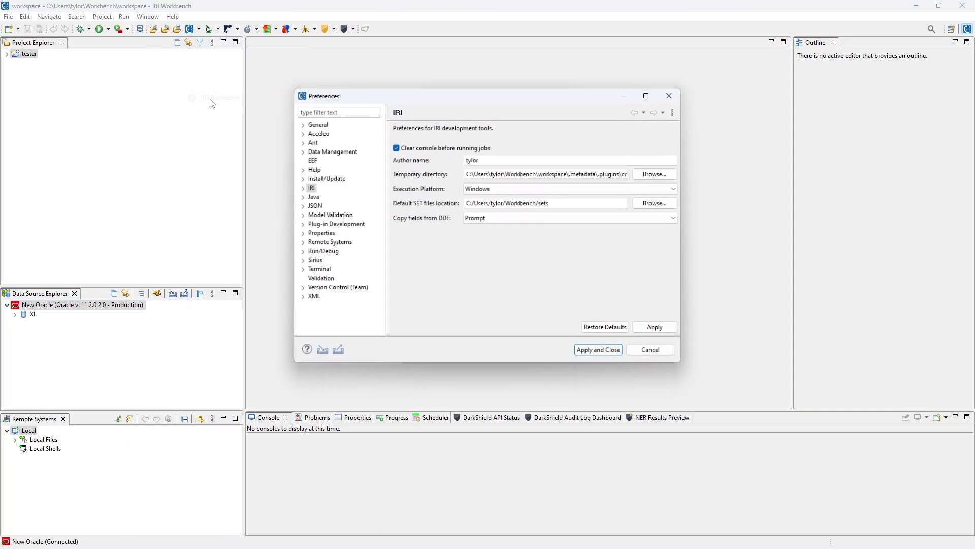
left_click(302, 188)
left_click(310, 197)
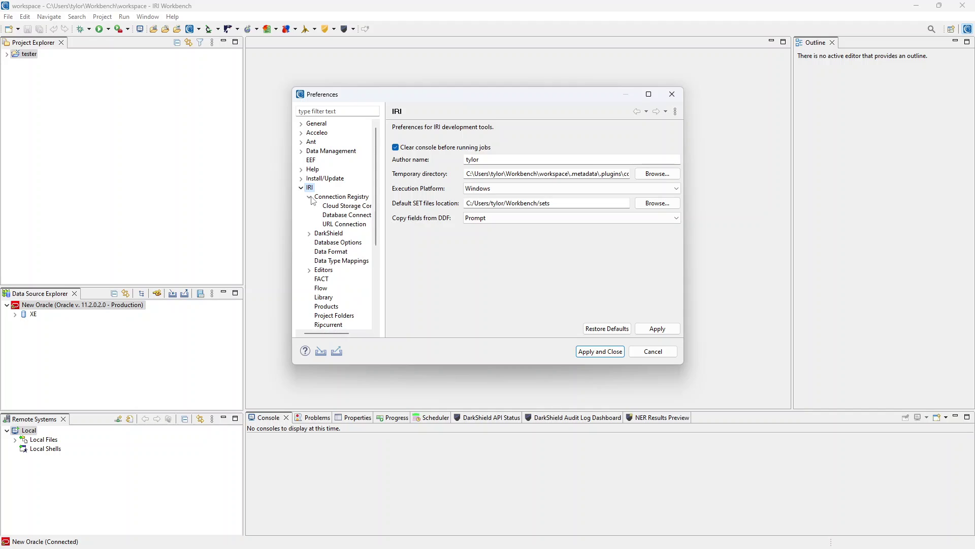
left_click(343, 217)
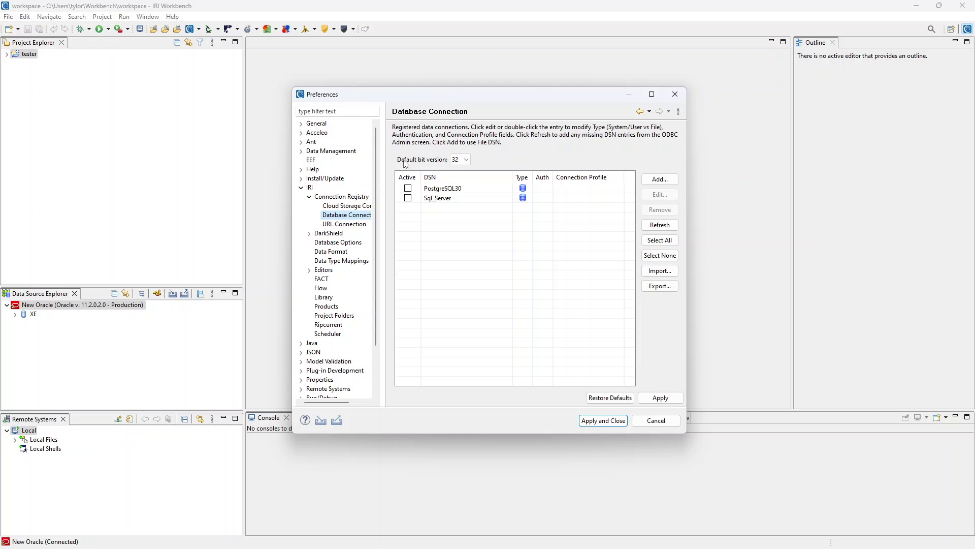
left_click(465, 159)
left_click(464, 178)
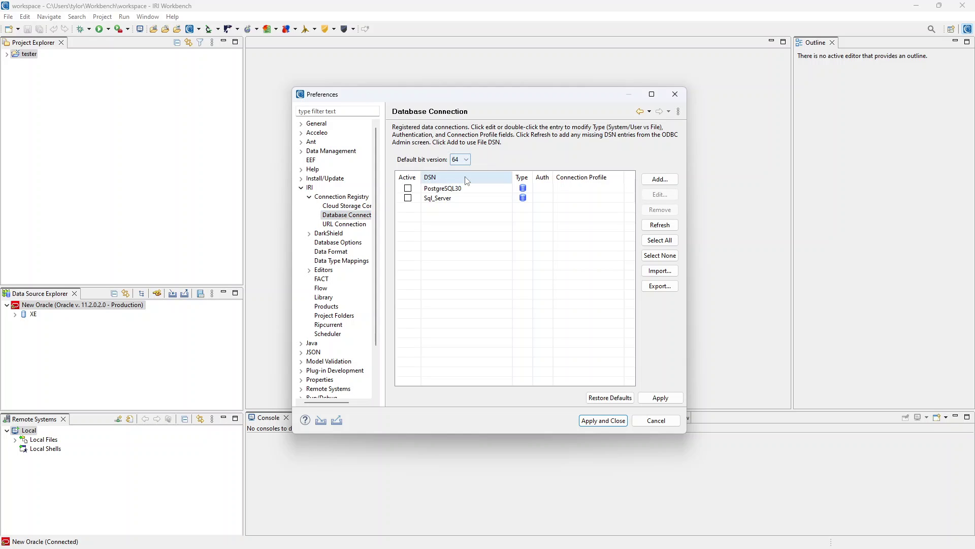
left_click(660, 225)
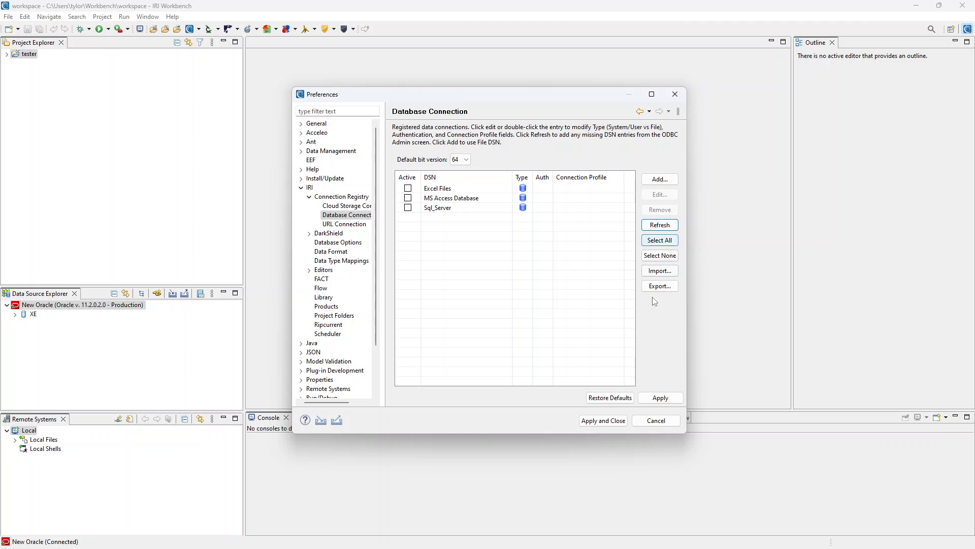
left_click(619, 419)
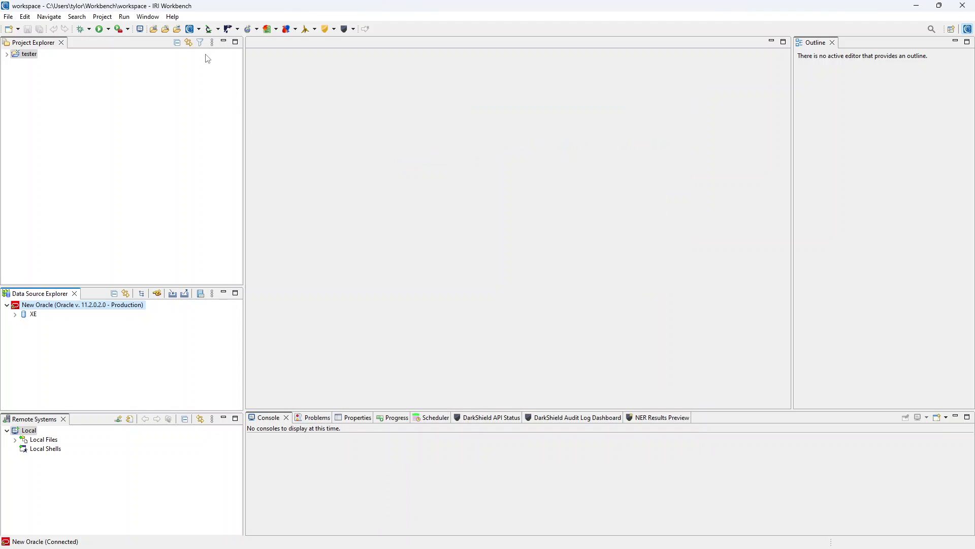
left_click(199, 29)
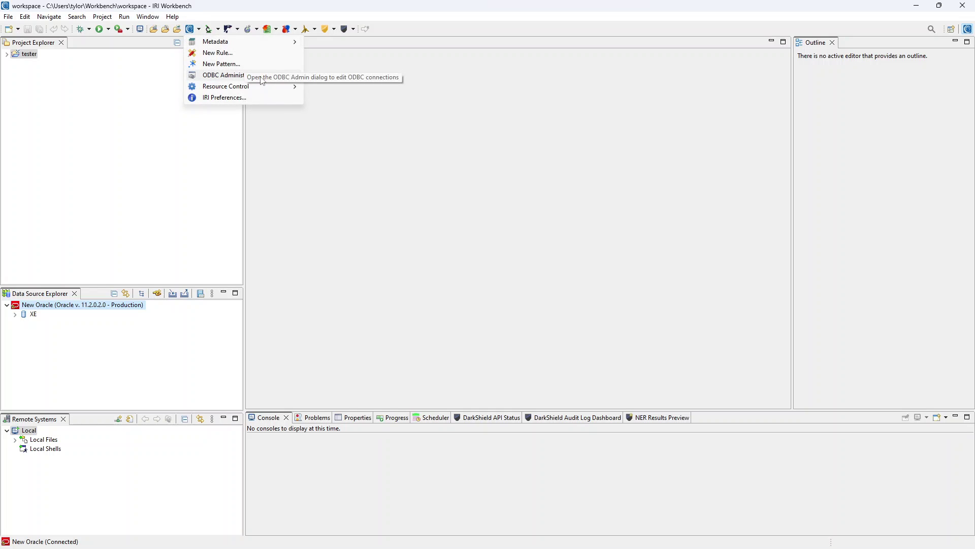
Step: In the ODBC Administrator, add a user DSN with the Oracle in instantclient_21_12 driver
left_click(236, 75)
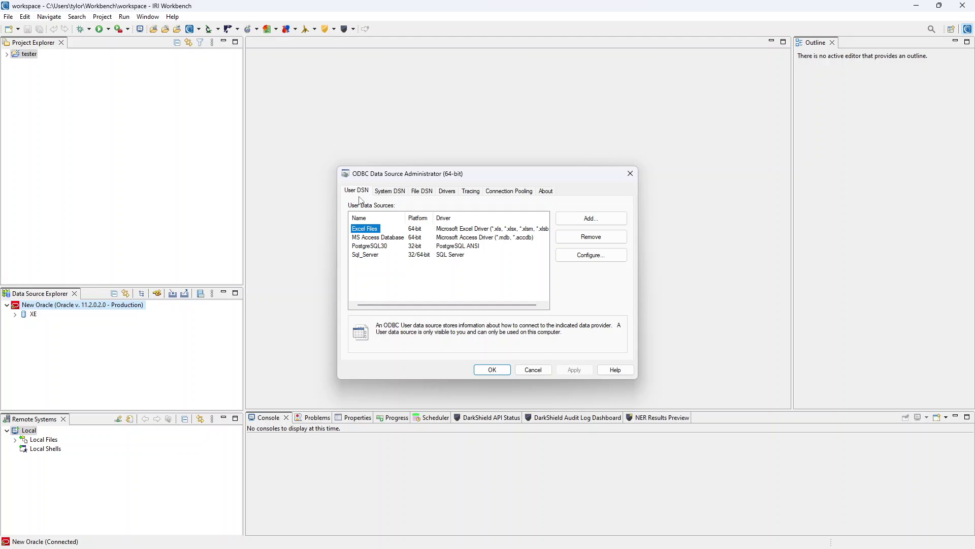
left_click(597, 222)
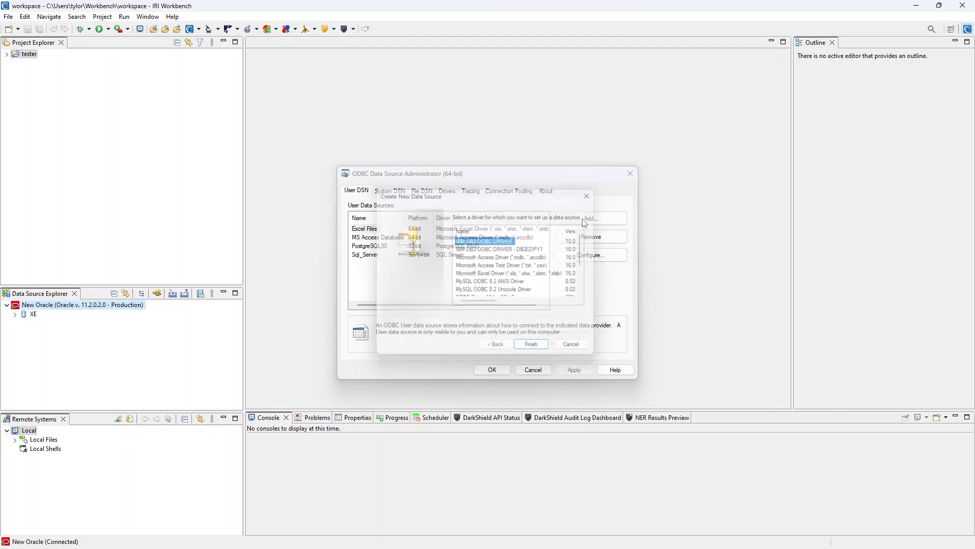
scroll(521, 259, "down", 2)
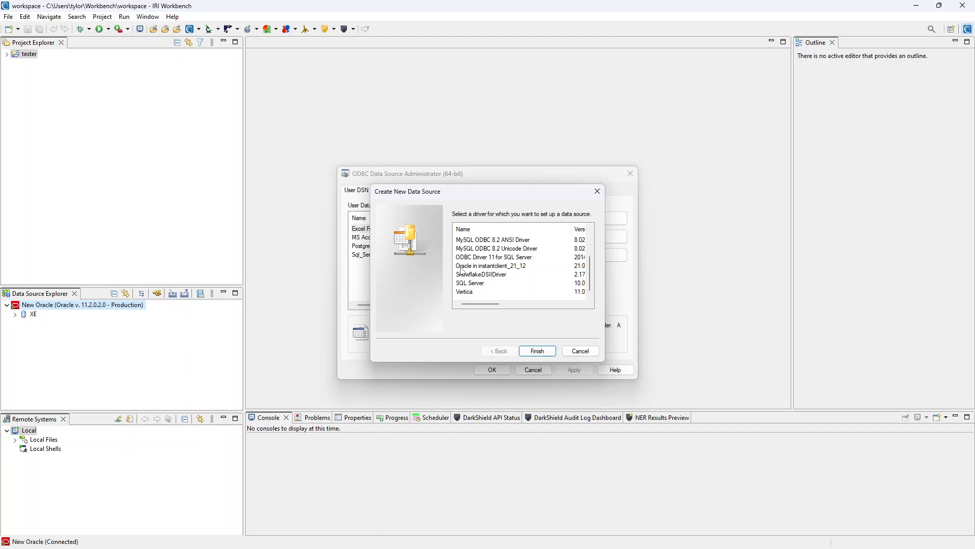
left_click(463, 267)
left_click(537, 350)
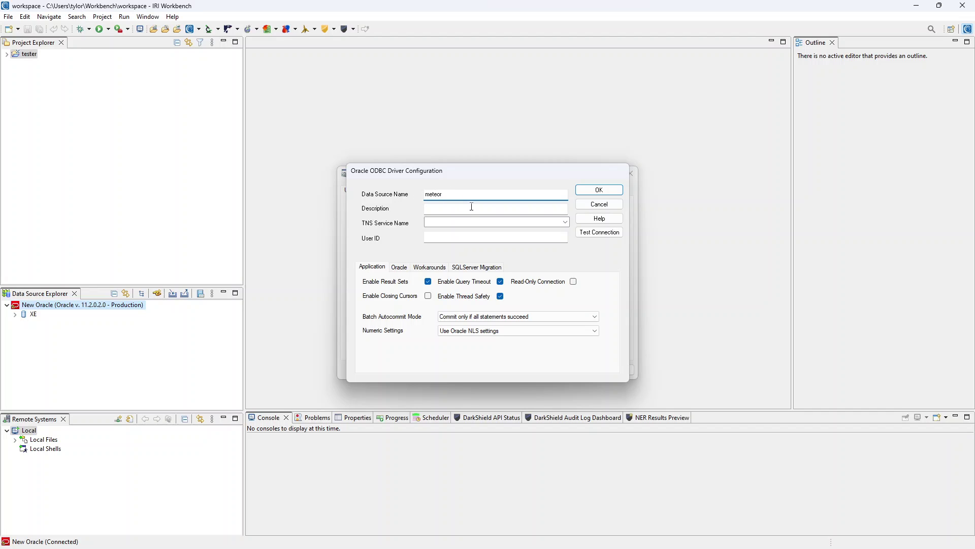
Step: Test the meteor DSN with the user ID and password, then save it and close the administrator
left_click(435, 238)
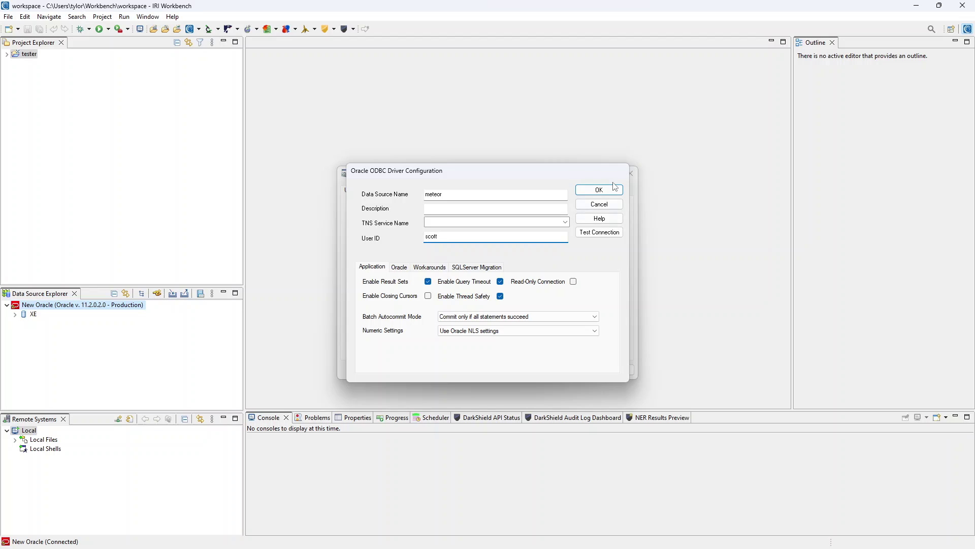
left_click(603, 234)
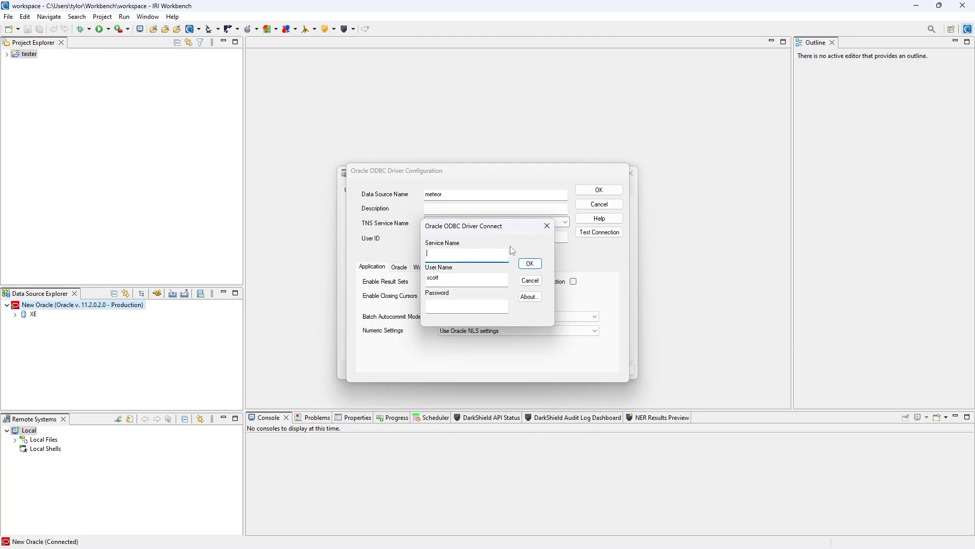
type("meteor")
left_click(468, 306)
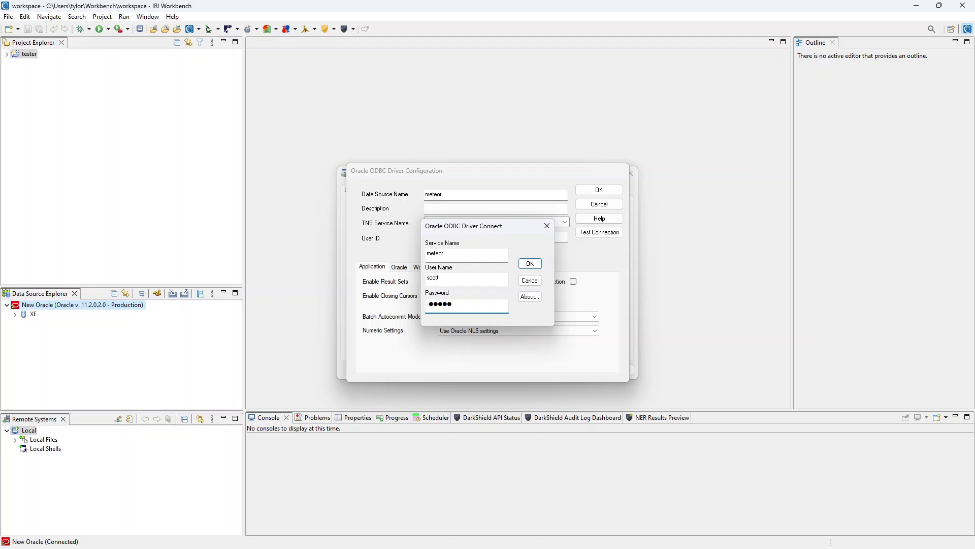
type("tiger")
left_click(531, 263)
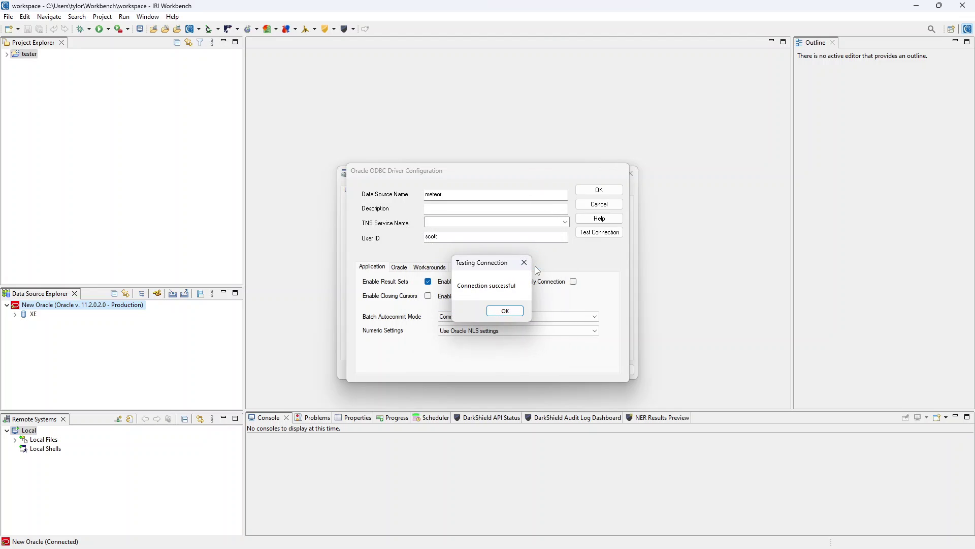
left_click(505, 312)
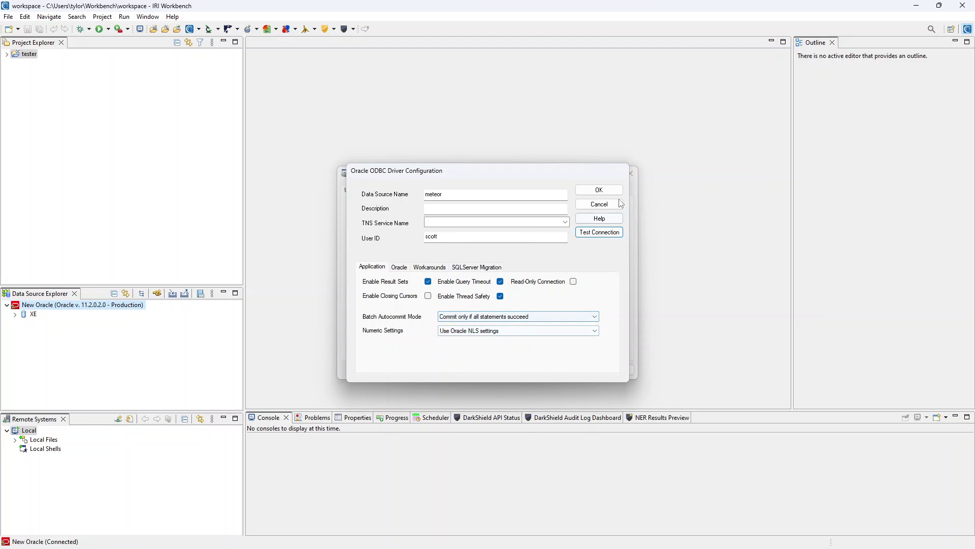
left_click(599, 191)
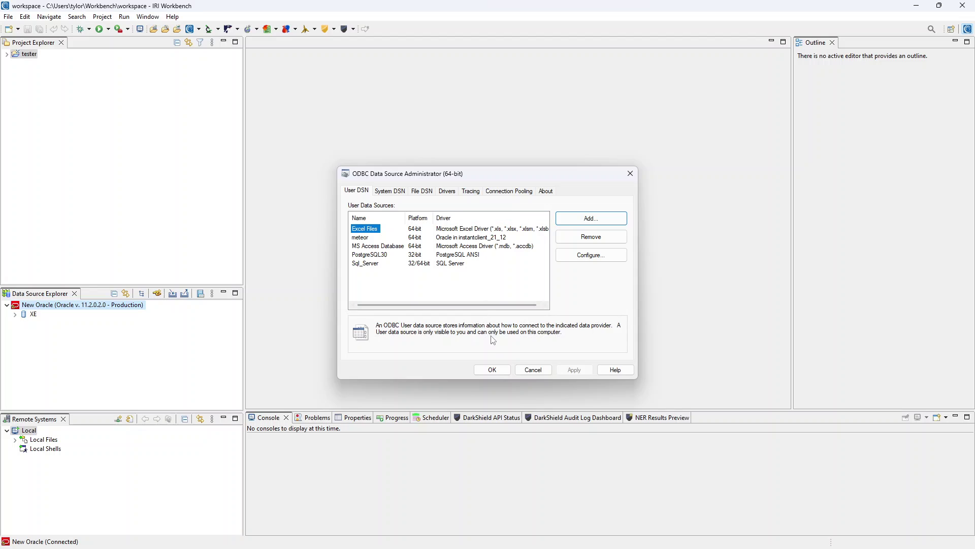
left_click(495, 369)
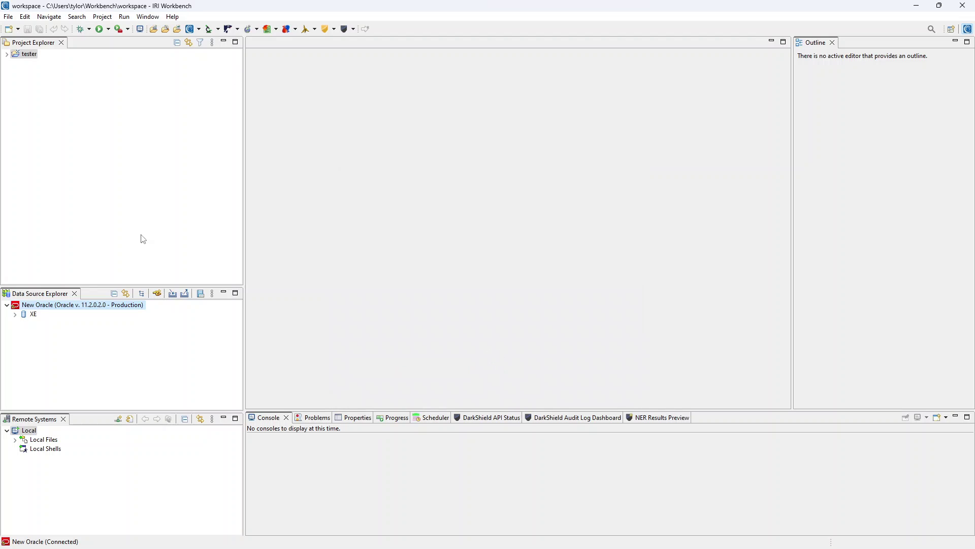
Step: Show the Connection Registry's Database Connection page in IRI Preferences and refresh it to list the meteor DSN
left_click(200, 30)
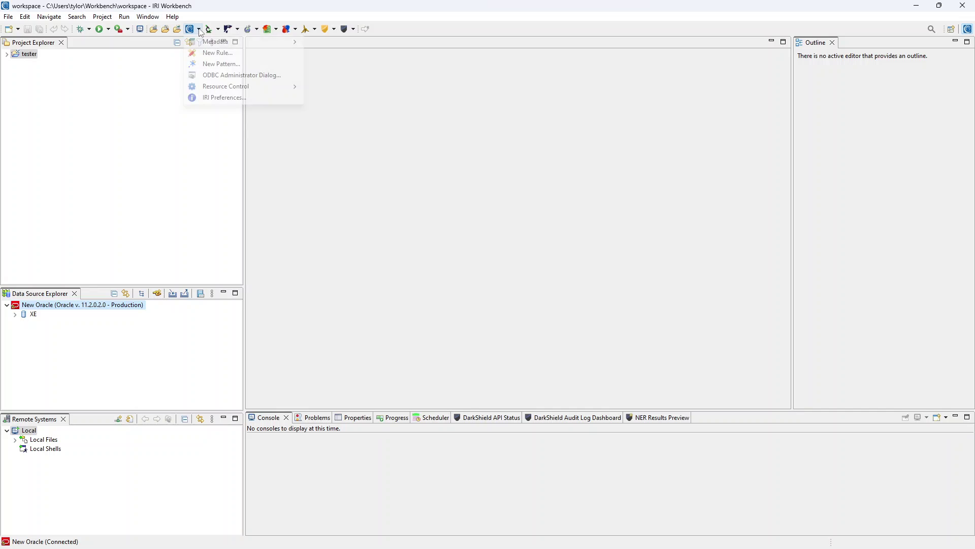
left_click(249, 99)
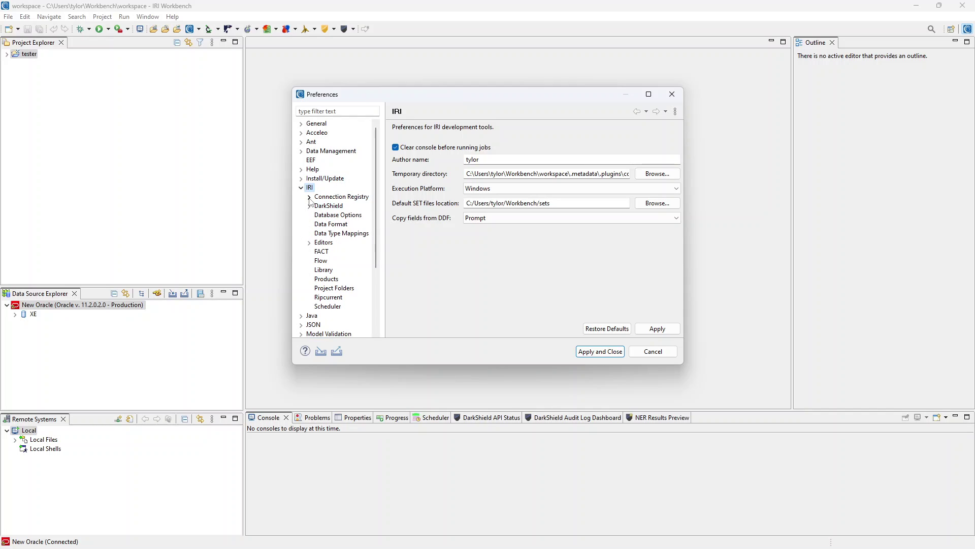
left_click(309, 198)
left_click(332, 216)
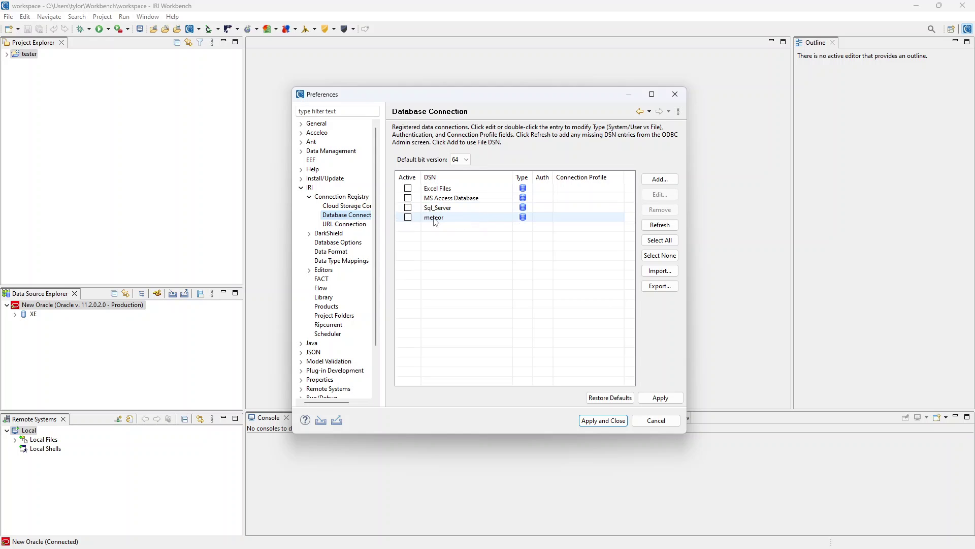
left_click(660, 224)
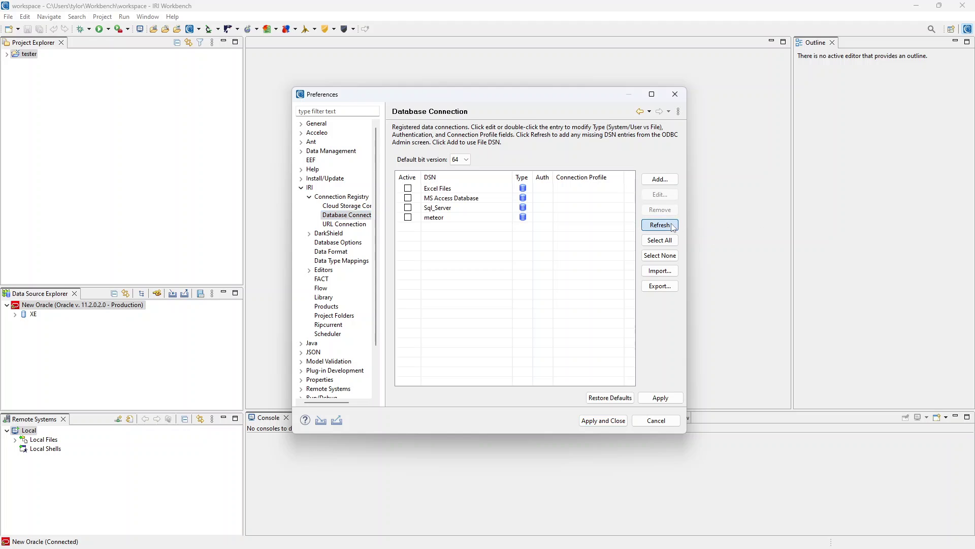
Step: Set the meteor DSN to 64-bit and add the stored user name and password
double_click(460, 220)
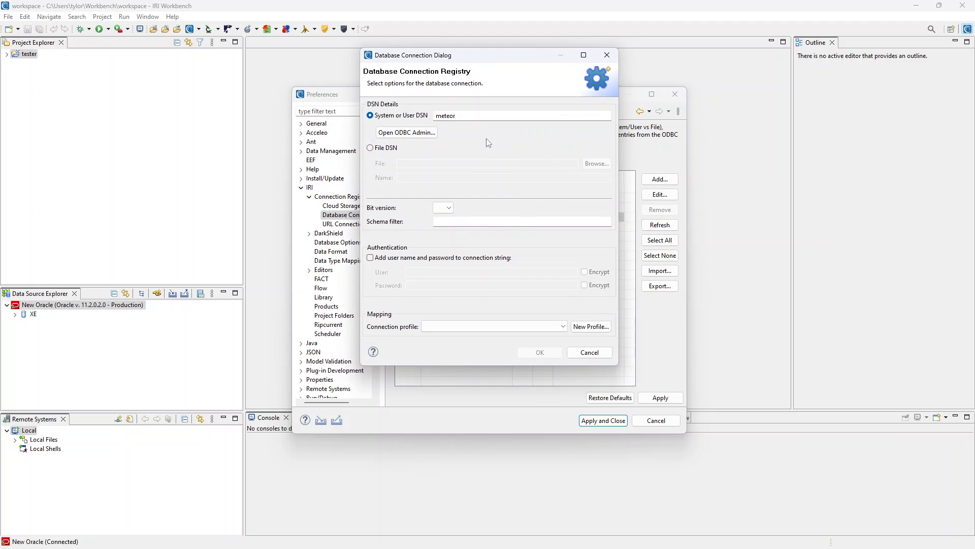
left_click(447, 209)
left_click(438, 225)
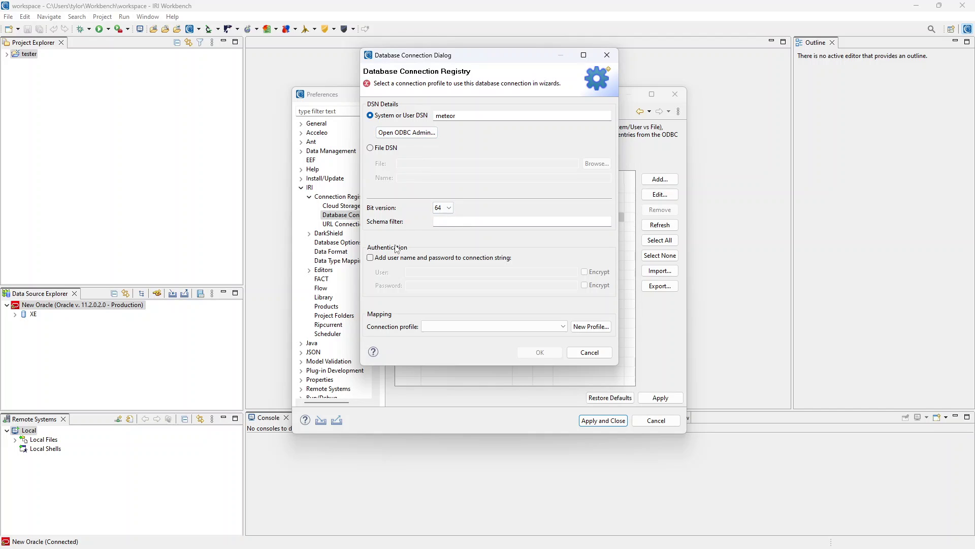
left_click(371, 260)
left_click(433, 273)
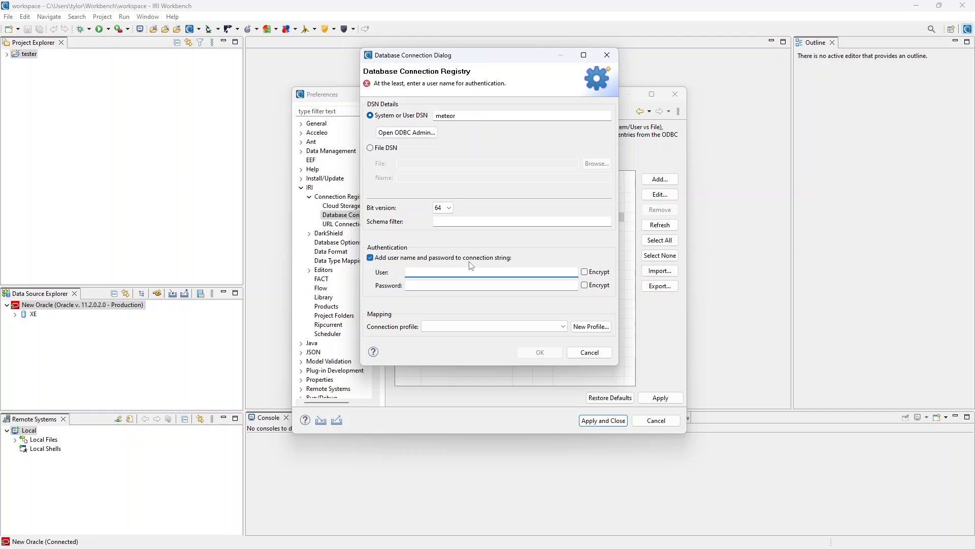
type("scott")
left_click(459, 284)
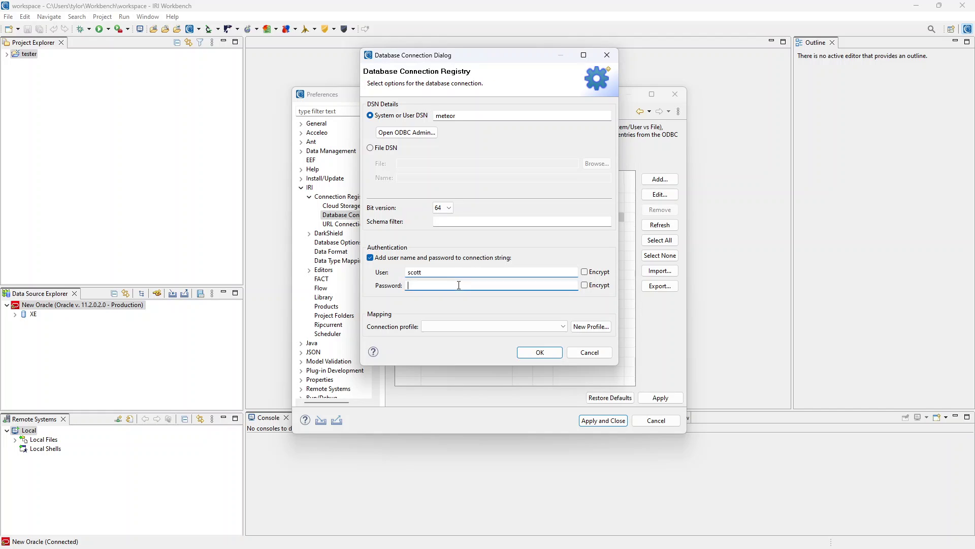
type("ti")
Step: Map the meteor DSN to the New Oracle connection profile and confirm the registration
left_click(452, 328)
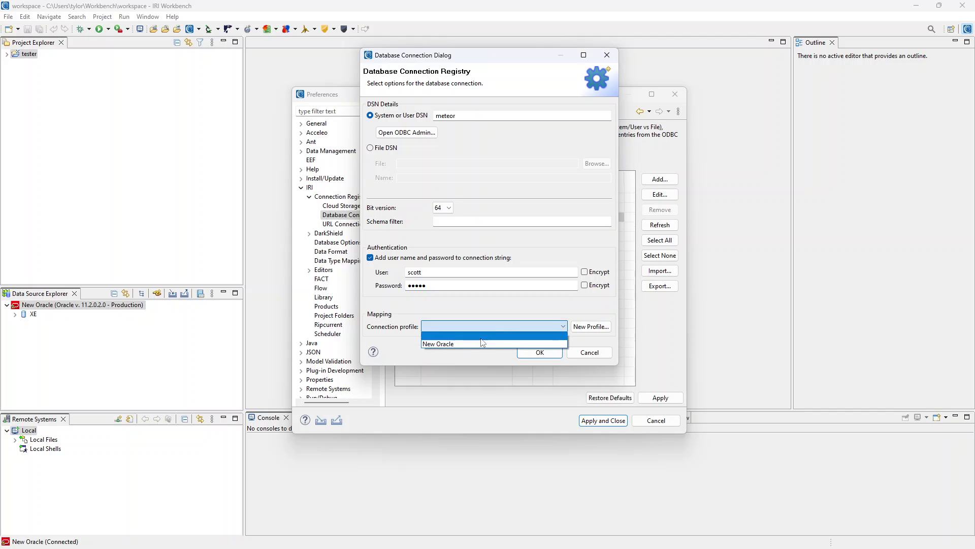
left_click(470, 343)
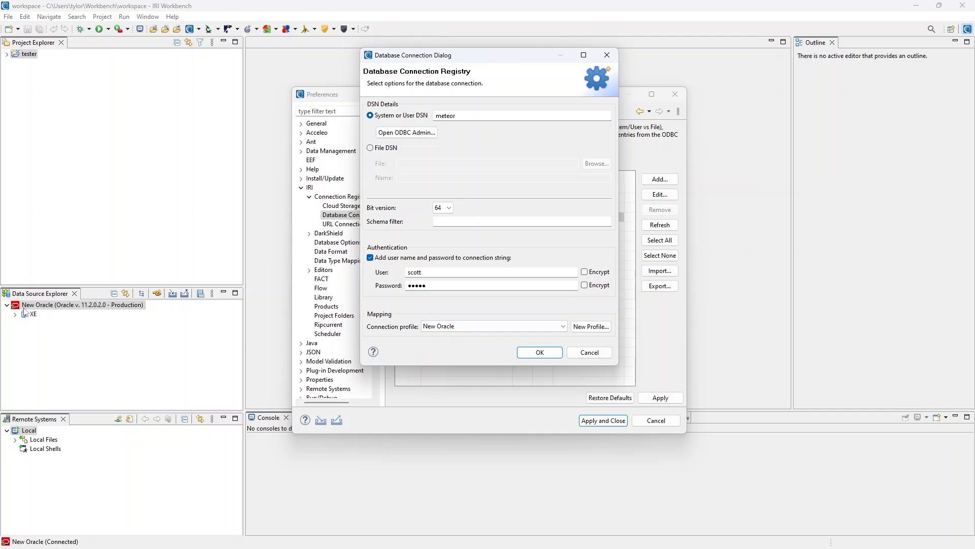
left_click(554, 355)
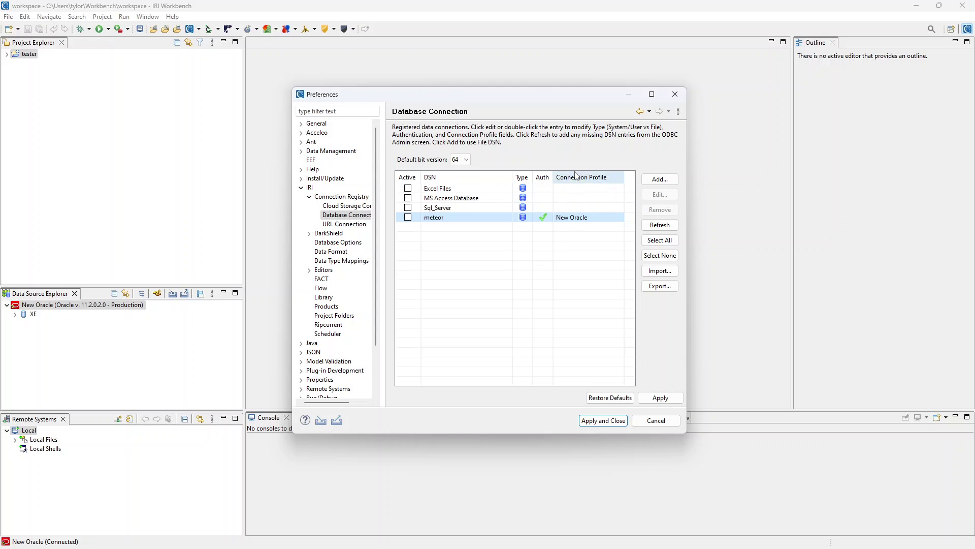
Step: Apply and close the preferences, then expand the XE database's Schemas in Data Source Explorer
left_click(655, 401)
left_click(603, 421)
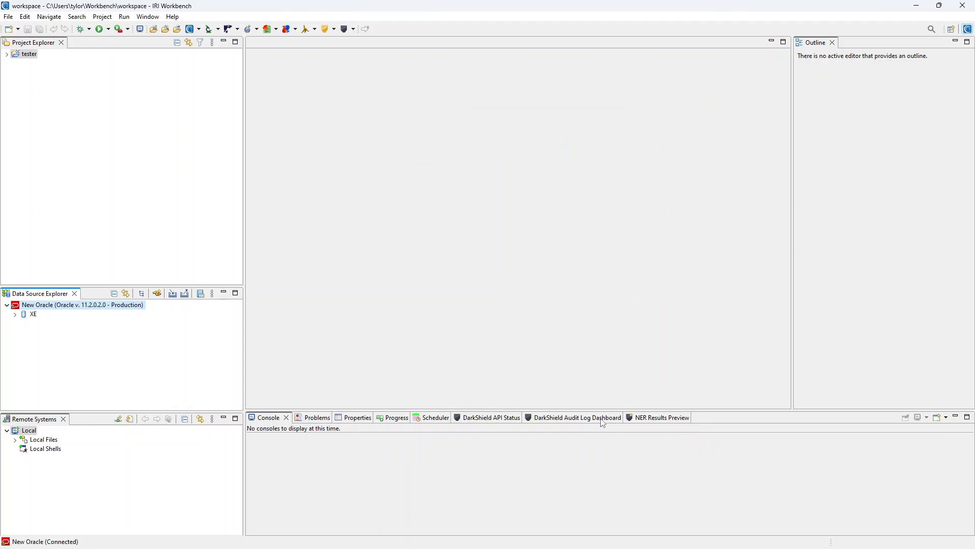
left_click(15, 315)
left_click(23, 333)
Step: Expand SYS > Tables and select the HS_PARTITION_COL_NAME table
scroll(57, 346, "down", 1)
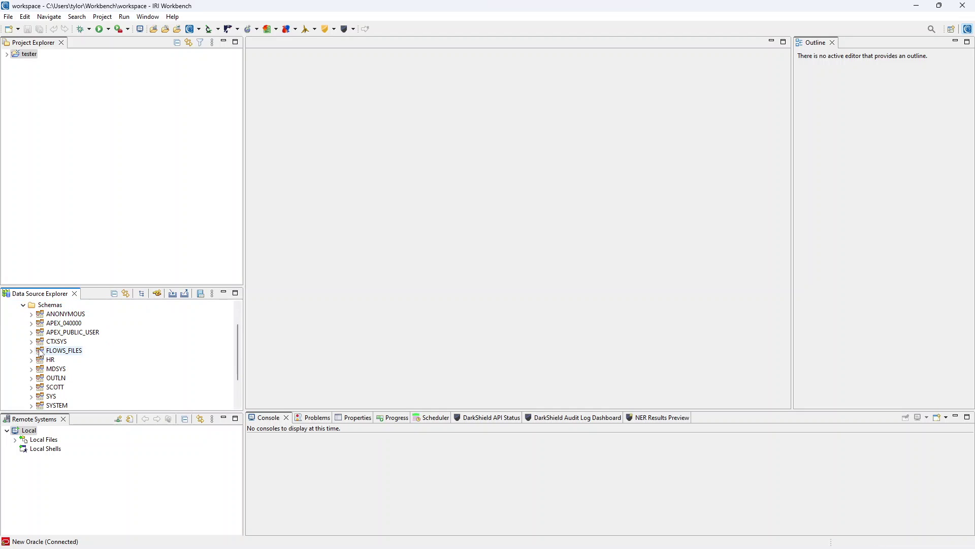
left_click(31, 351)
scroll(39, 361, "down", 1)
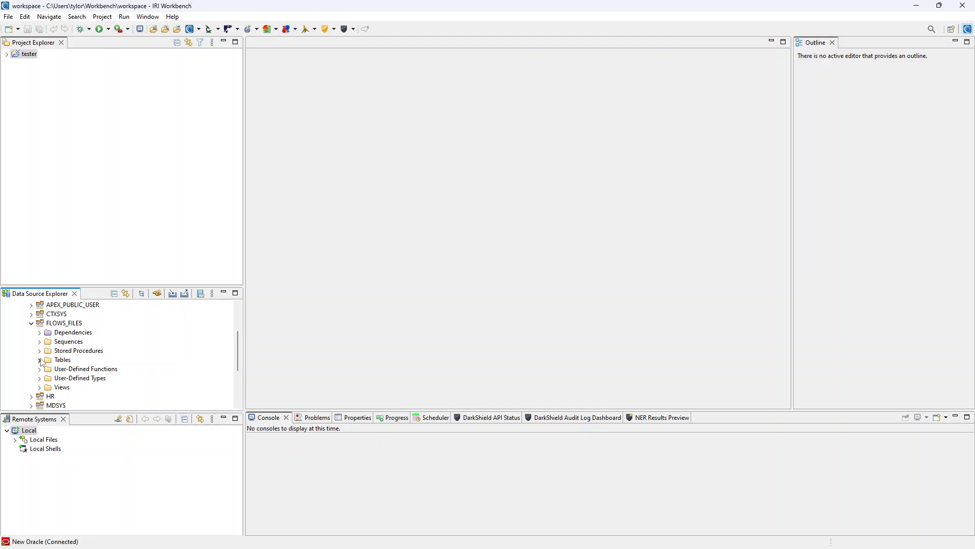
left_click(31, 323)
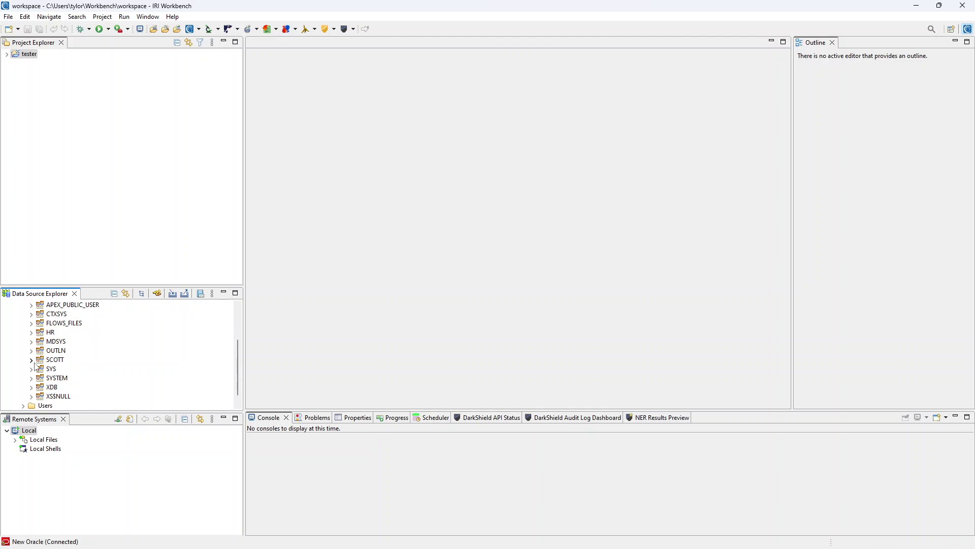
left_click(31, 369)
scroll(37, 367, "down", 1)
left_click(39, 378)
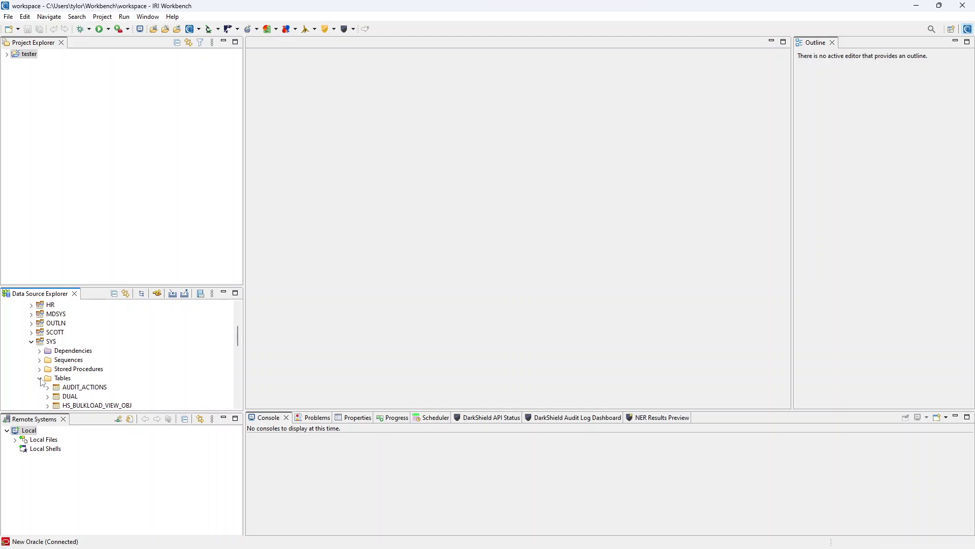
scroll(96, 371, "down", 2)
left_click(98, 361)
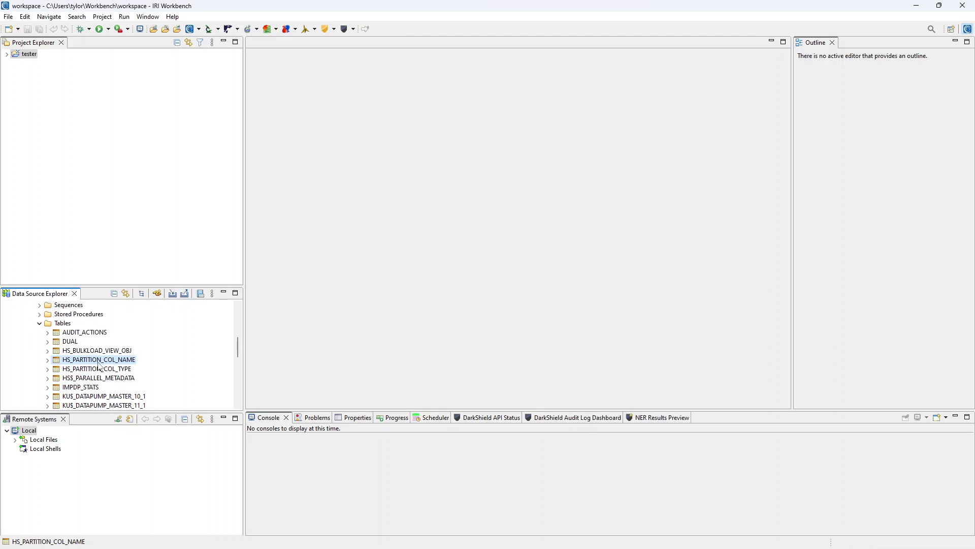
Step: Generate a DDF for HS_PARTITION_COL_NAME, saving and opening SYS_HS_PARTITION_COL_NAME.ddf
right_click(99, 365)
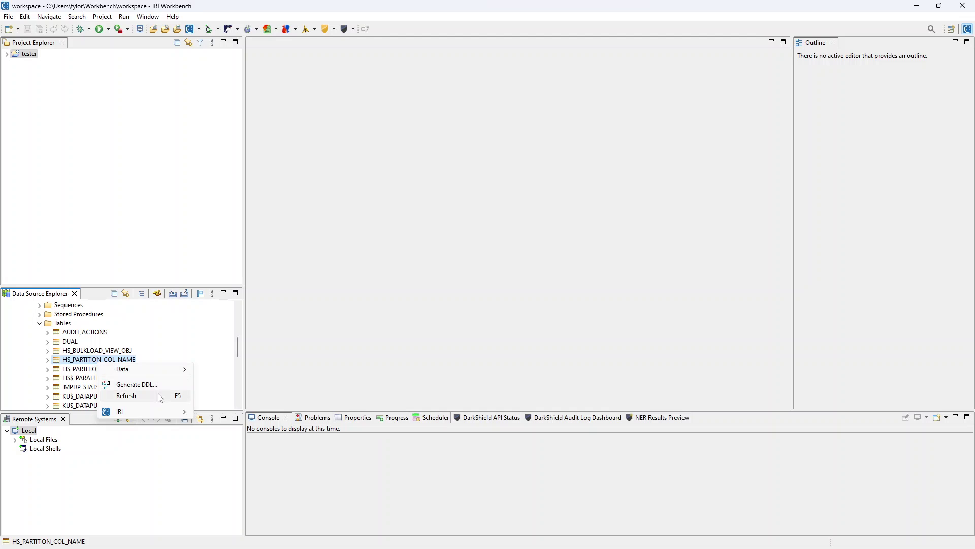
mouse_move(157, 413)
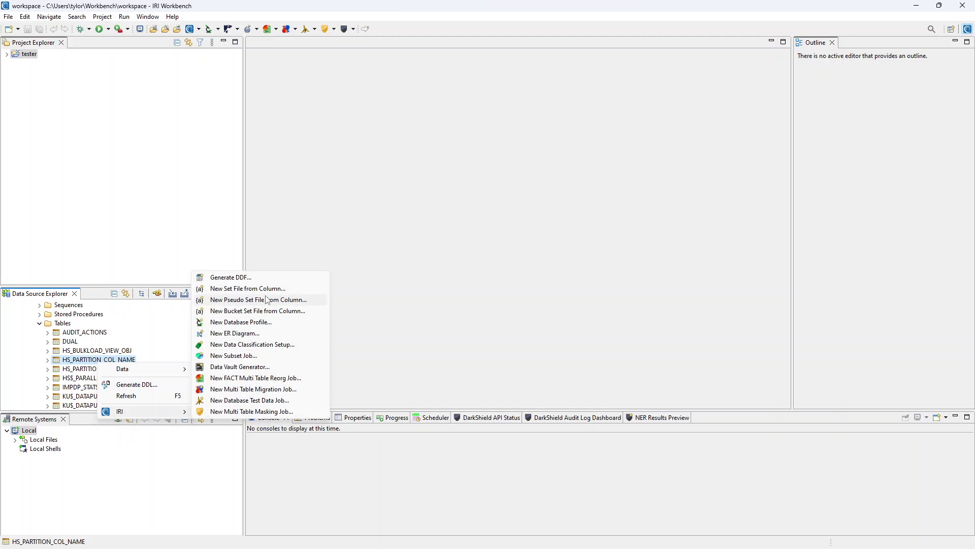
left_click(232, 277)
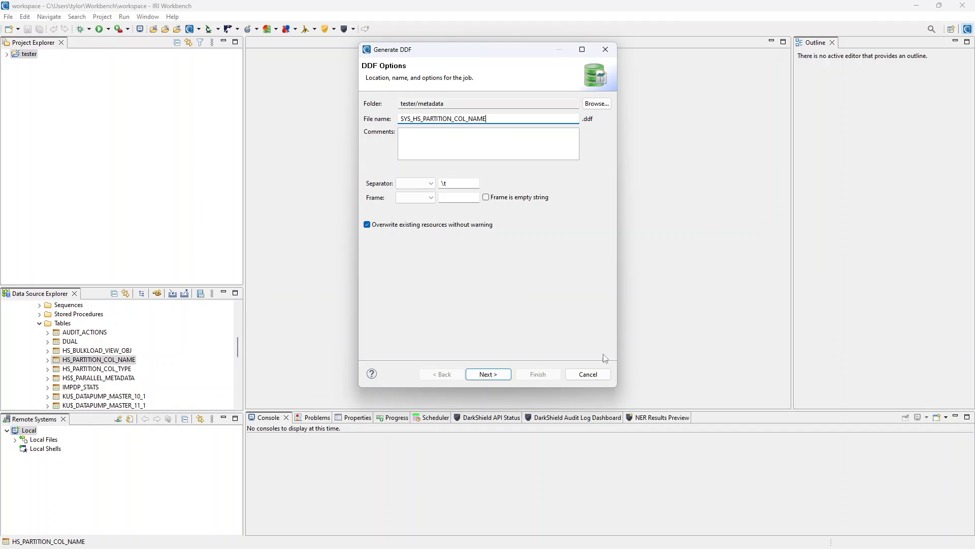
left_click(498, 376)
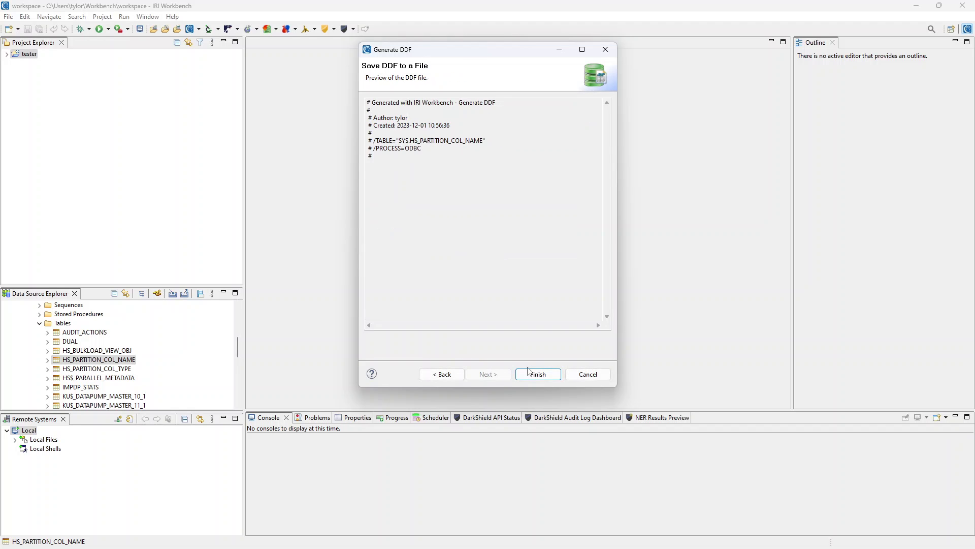
left_click(530, 372)
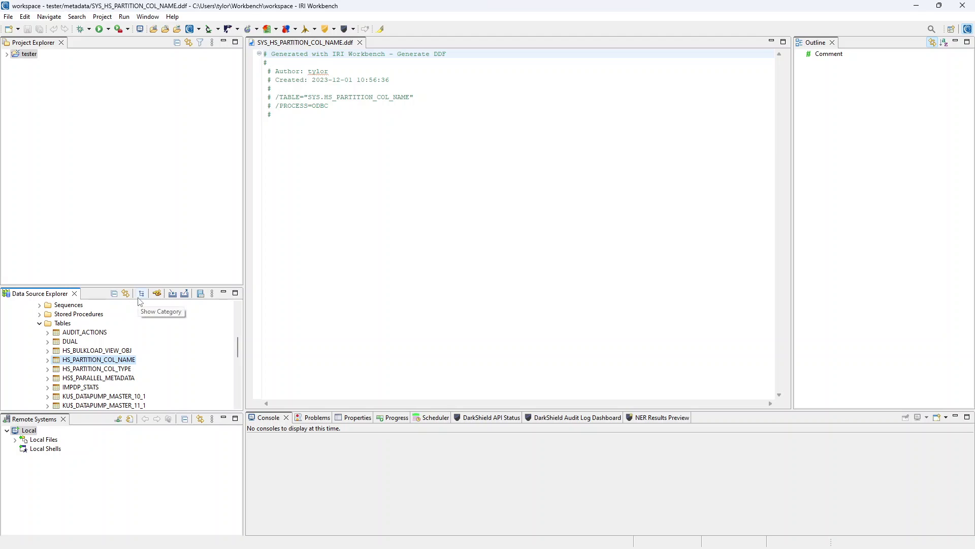
Step: Expand and collapse the HS_PARTITION_COL_NAME table node to inspect its parts
left_click(47, 359)
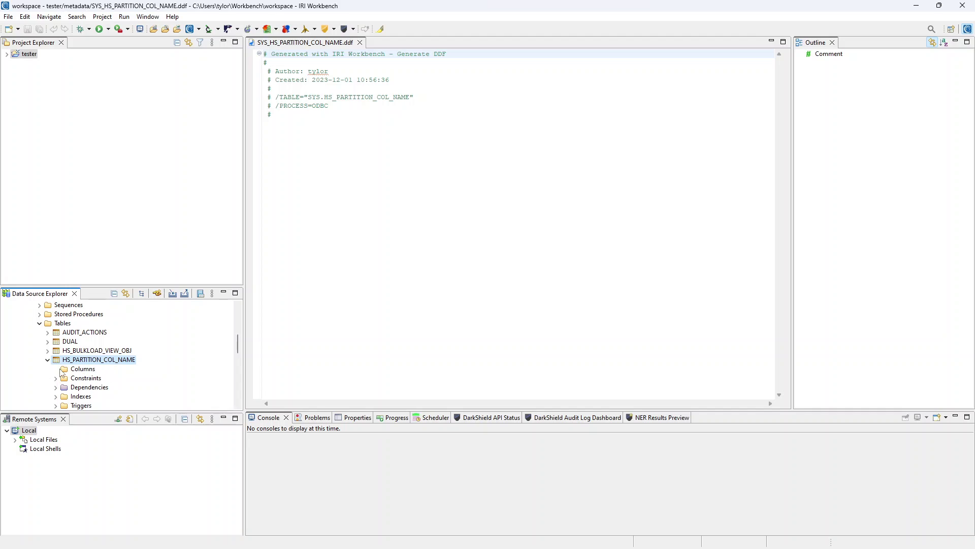
left_click(47, 360)
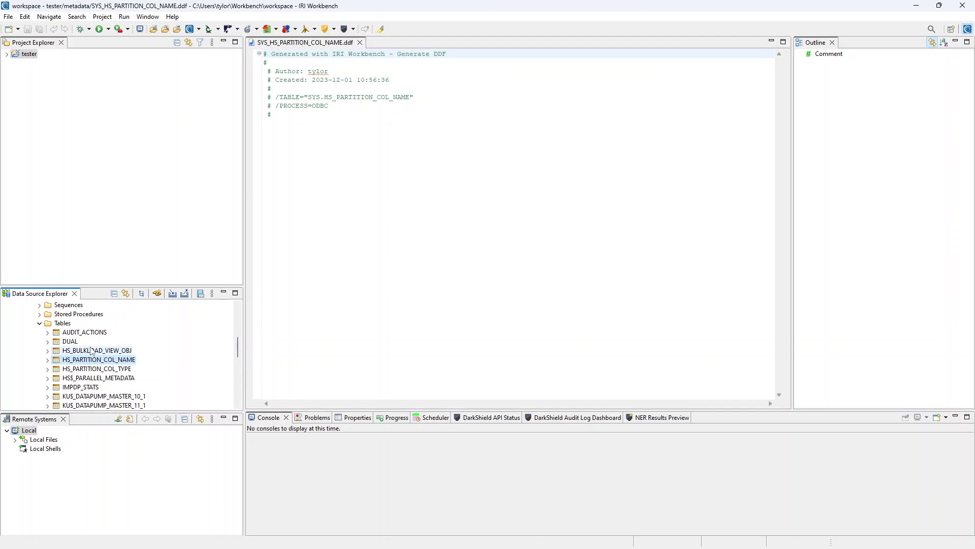
scroll(109, 352, "up", 5)
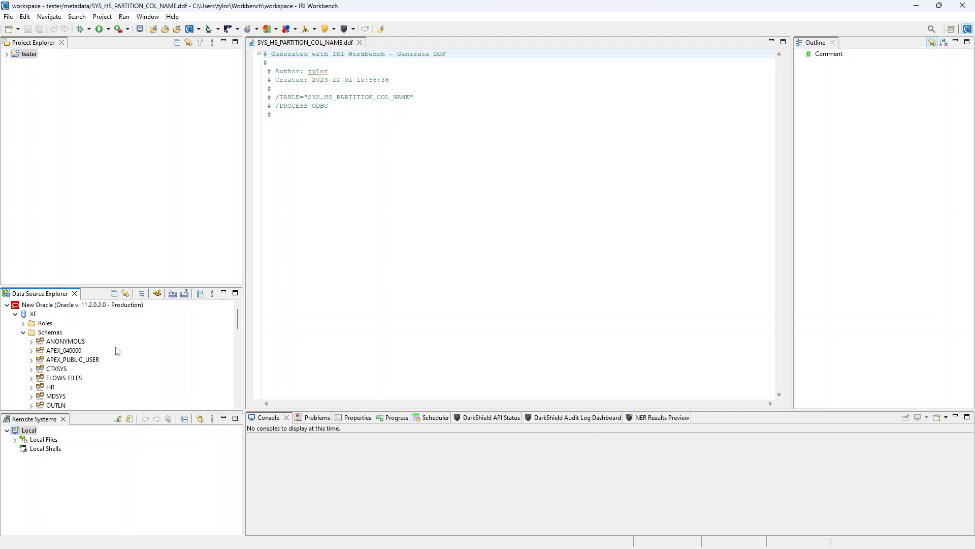